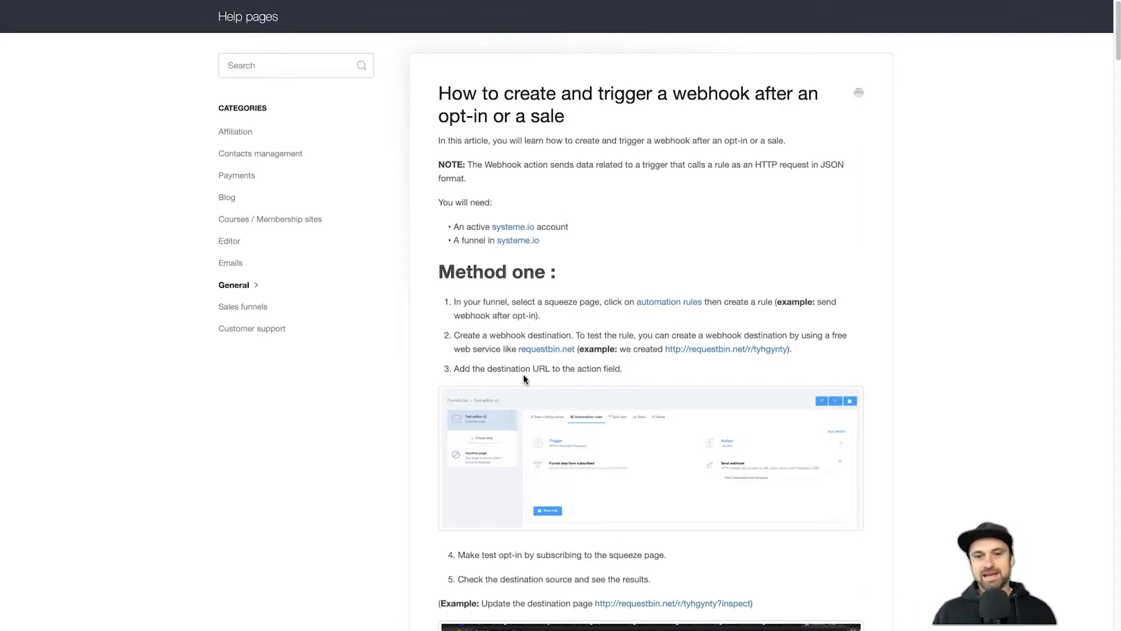
# - Scroll to the opt-in webhook example and highlight its payload and funnel step id 2102831
pyautogui.scroll(-15, 524, 378)
pyautogui.scroll(-2, 603, 410)
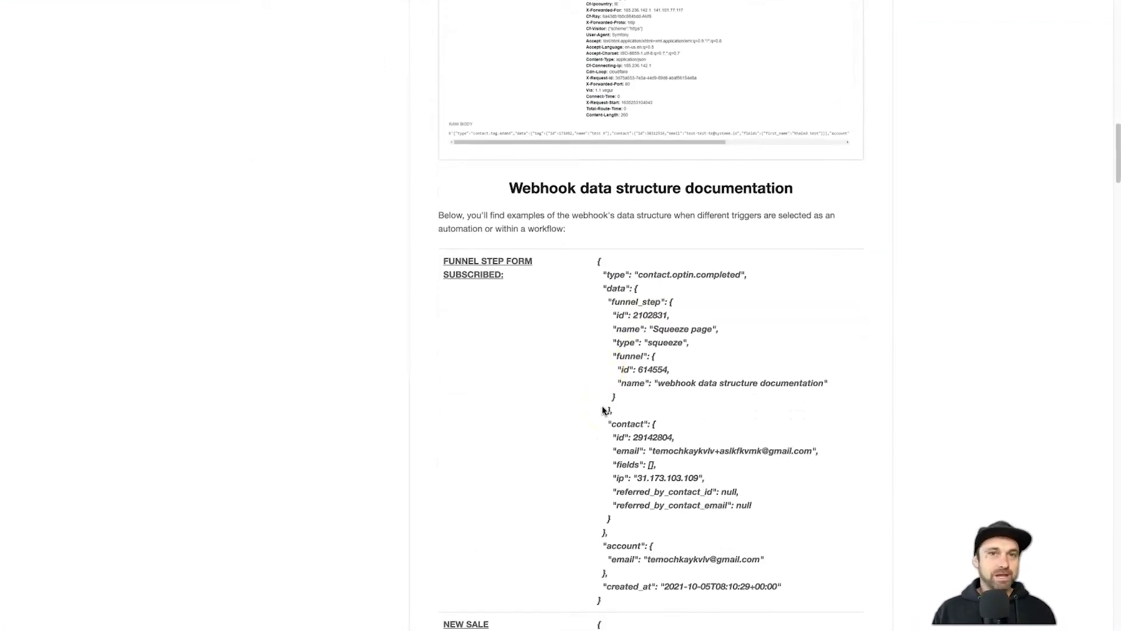
pyautogui.scroll(-1, 587, 403)
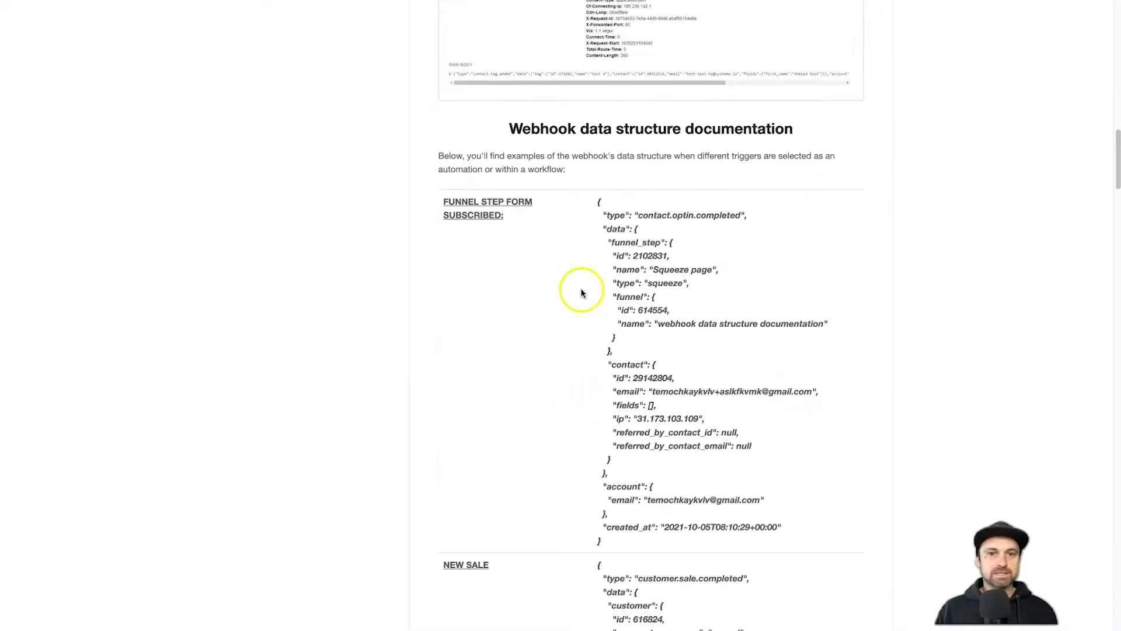
pyautogui.moveTo(583, 202); pyautogui.dragTo(790, 523)
pyautogui.click(640, 244)
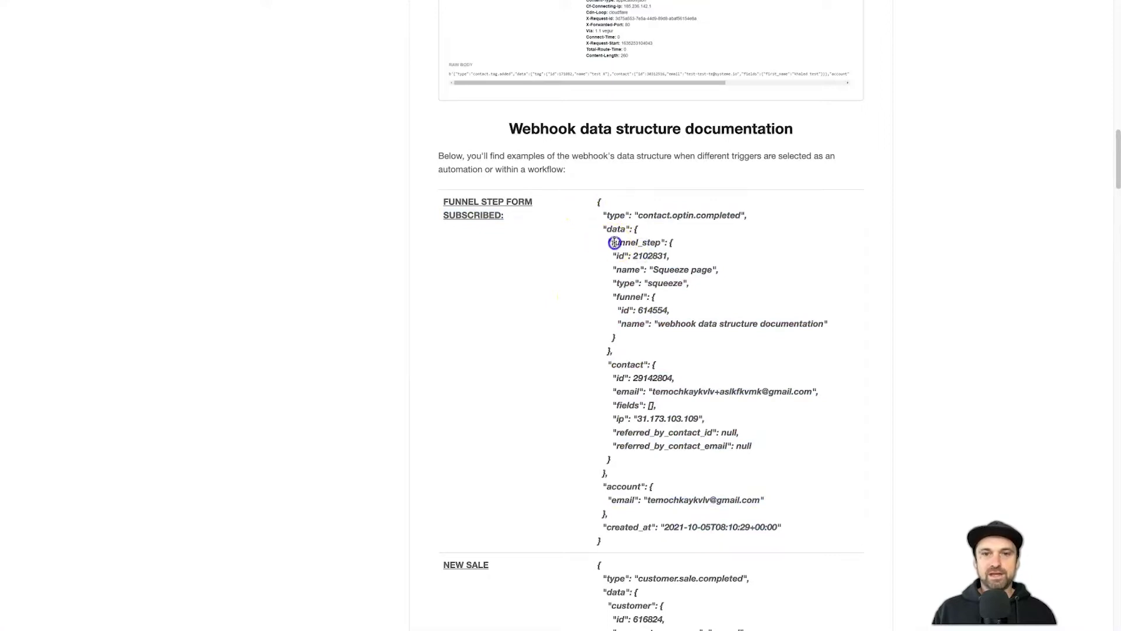
pyautogui.moveTo(628, 255); pyautogui.dragTo(791, 328)
pyautogui.click(678, 282)
pyautogui.click(681, 312)
pyautogui.click(791, 328)
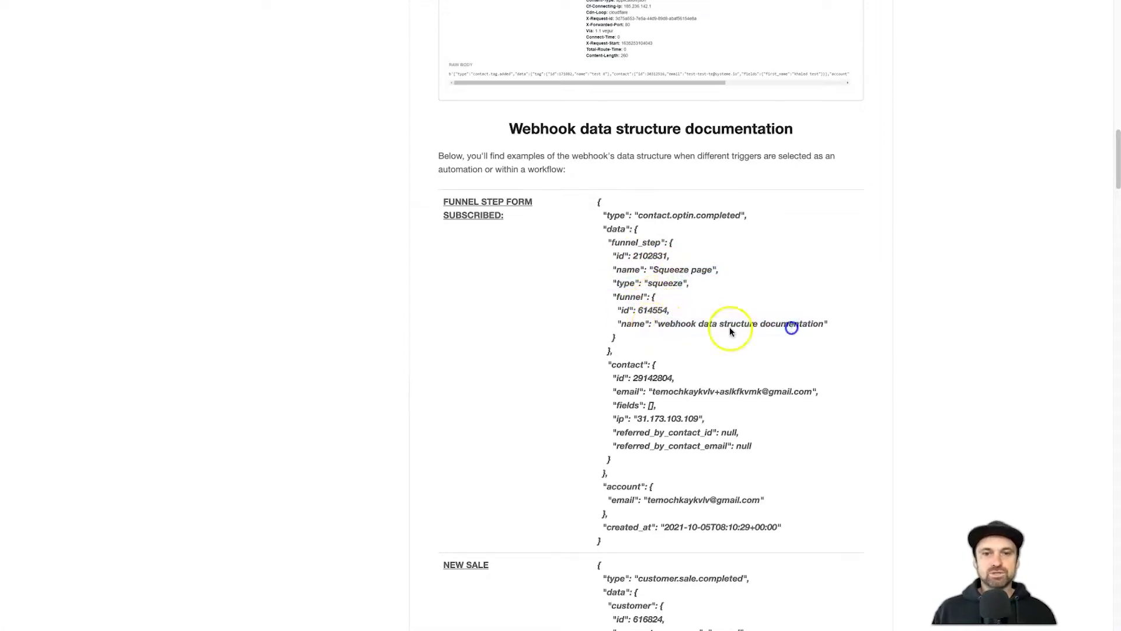
# - Highlight the funnel name, the contact's e-mail and the account e-mail fields in the payload
pyautogui.moveTo(659, 324); pyautogui.dragTo(817, 325)
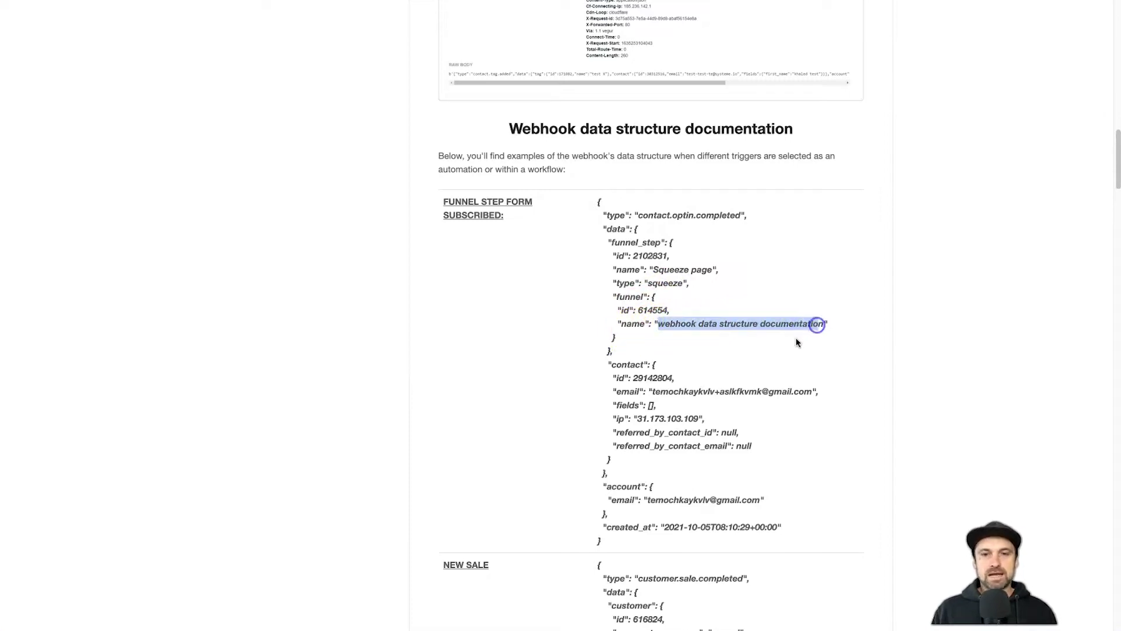
pyautogui.moveTo(660, 391); pyautogui.dragTo(778, 390)
pyautogui.moveTo(642, 419); pyautogui.dragTo(704, 418)
pyautogui.scroll(-1, 702, 445)
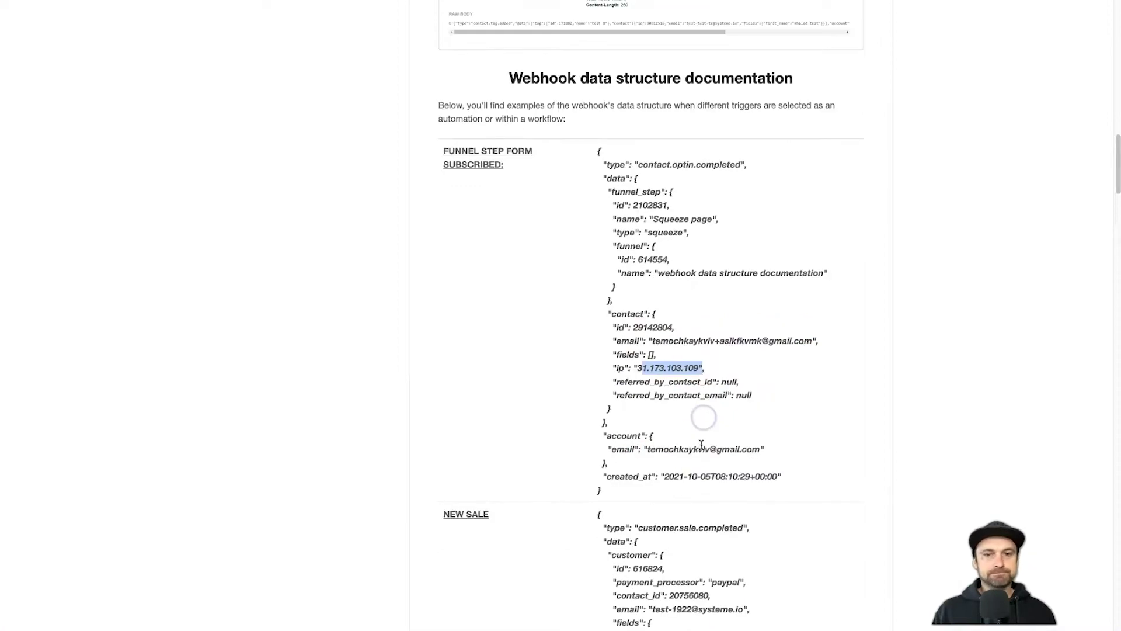
pyautogui.moveTo(646, 449); pyautogui.dragTo(771, 447)
pyautogui.click(768, 451)
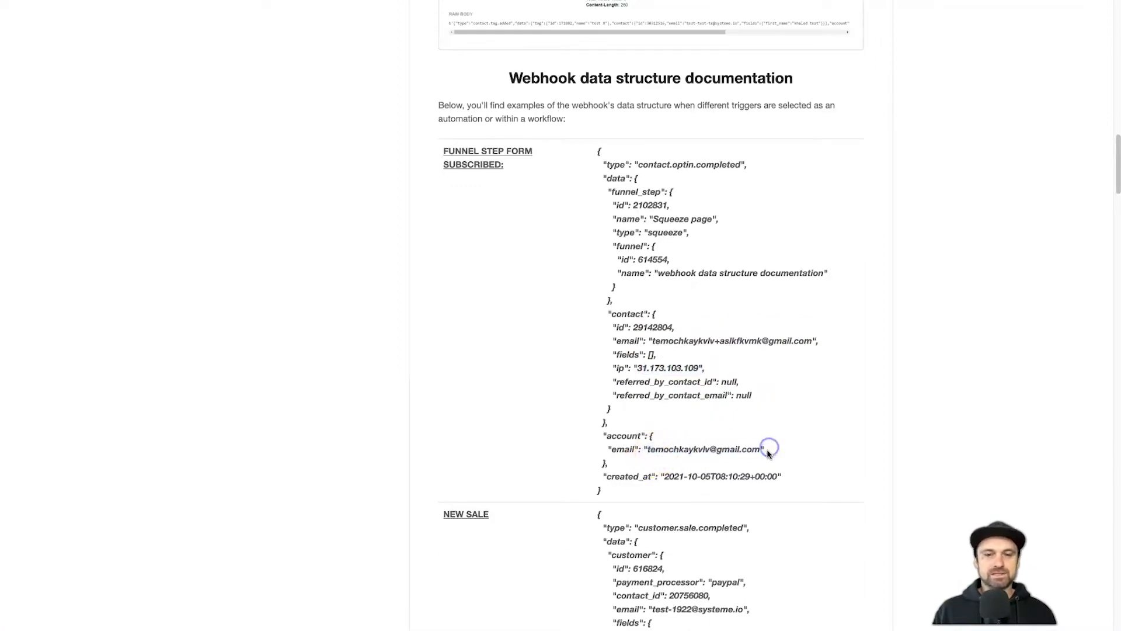
pyautogui.scroll(1, 769, 452)
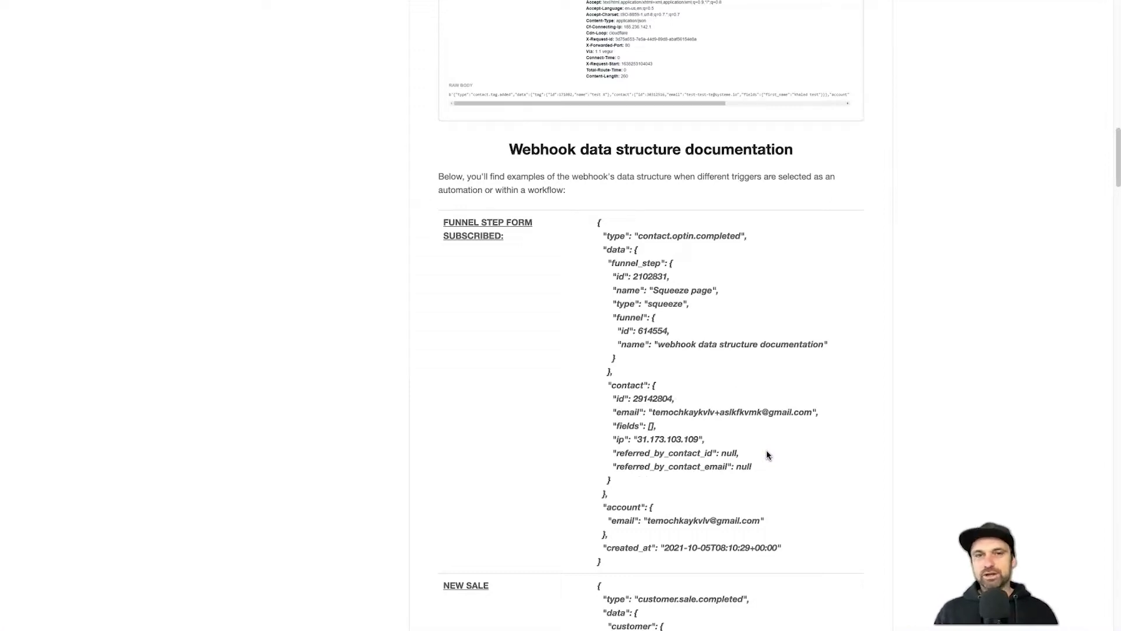
pyautogui.moveTo(653, 412); pyautogui.dragTo(822, 414)
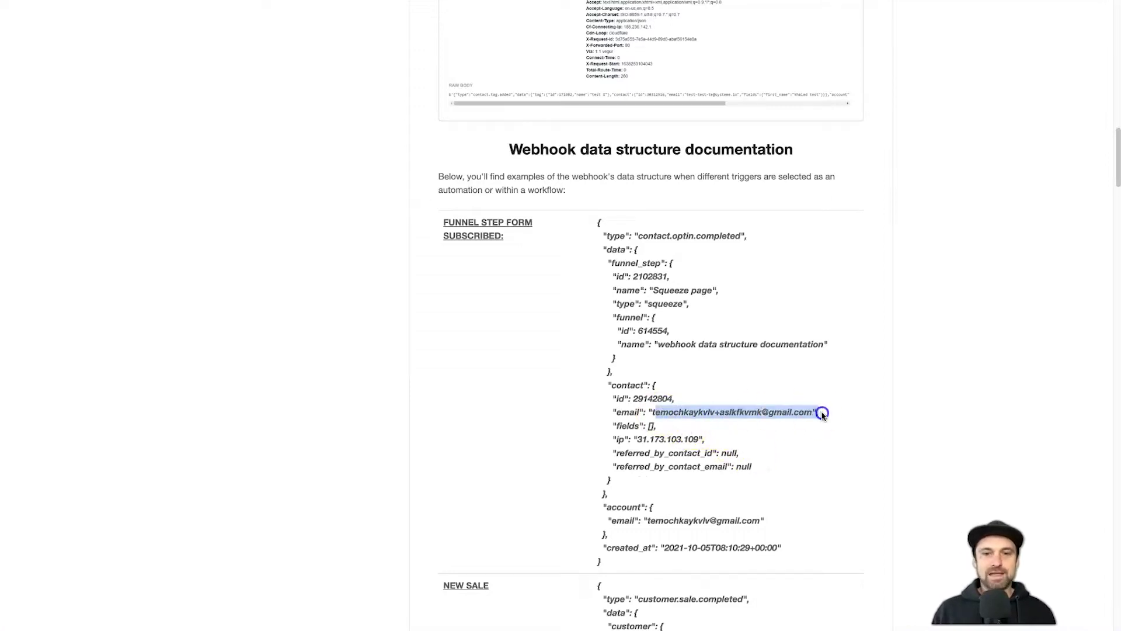
pyautogui.click(759, 404)
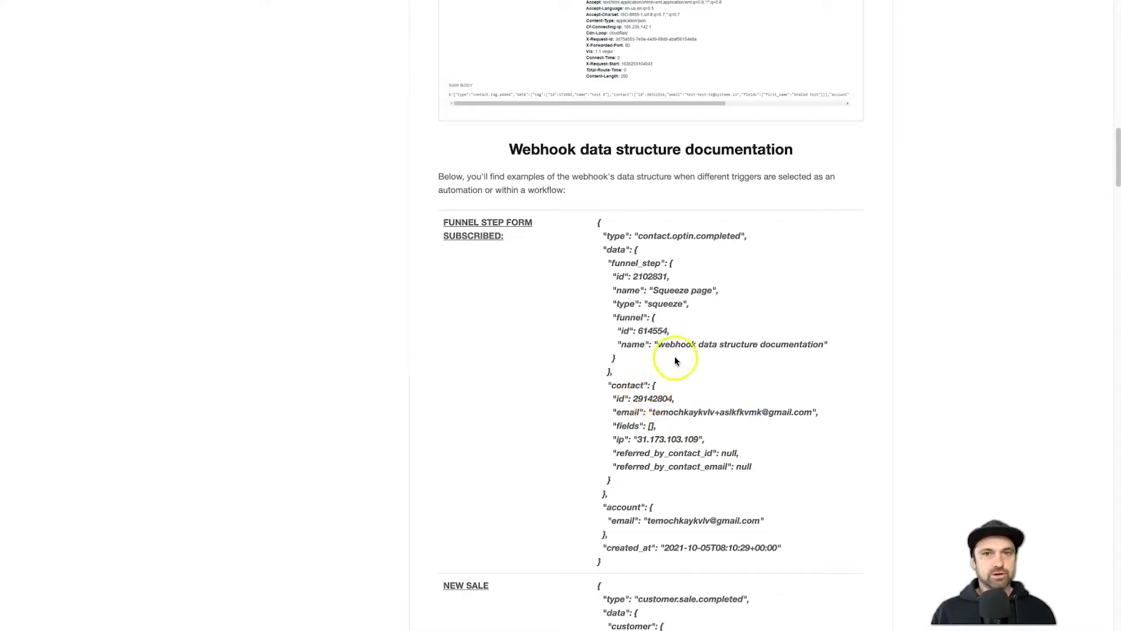
pyautogui.scroll(-8, 690, 393)
# - Scroll through the NEW SALE JSON example, highlighting its payment_processor value
pyautogui.scroll(-3, 668, 383)
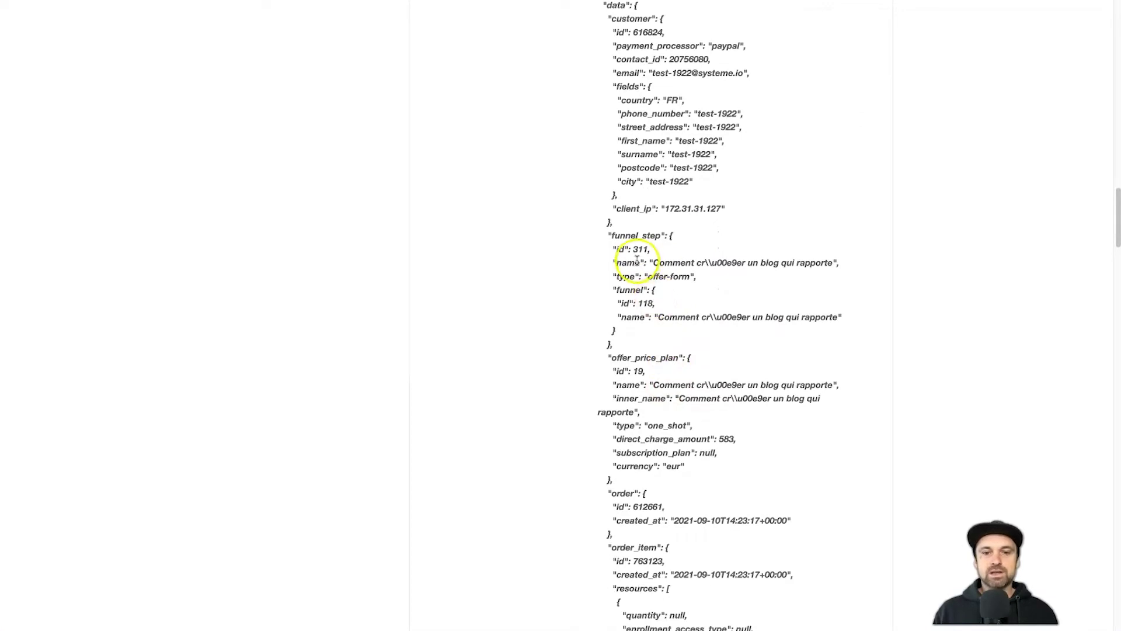
pyautogui.scroll(1, 637, 260)
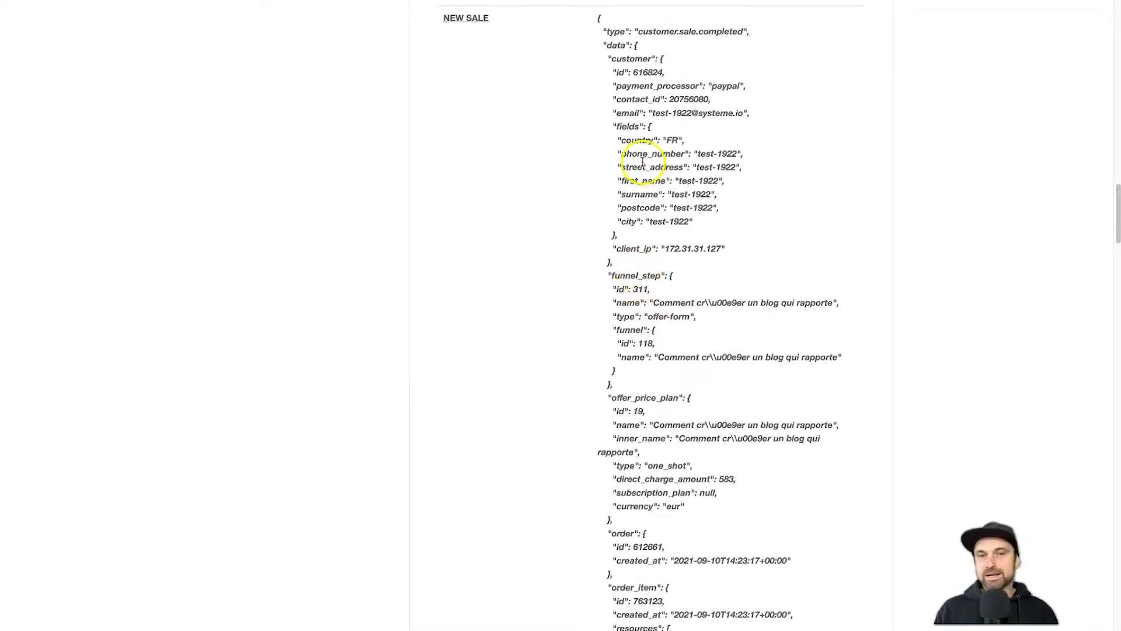
pyautogui.moveTo(615, 86); pyautogui.dragTo(742, 85)
pyautogui.click(742, 85)
pyautogui.scroll(-1, 653, 158)
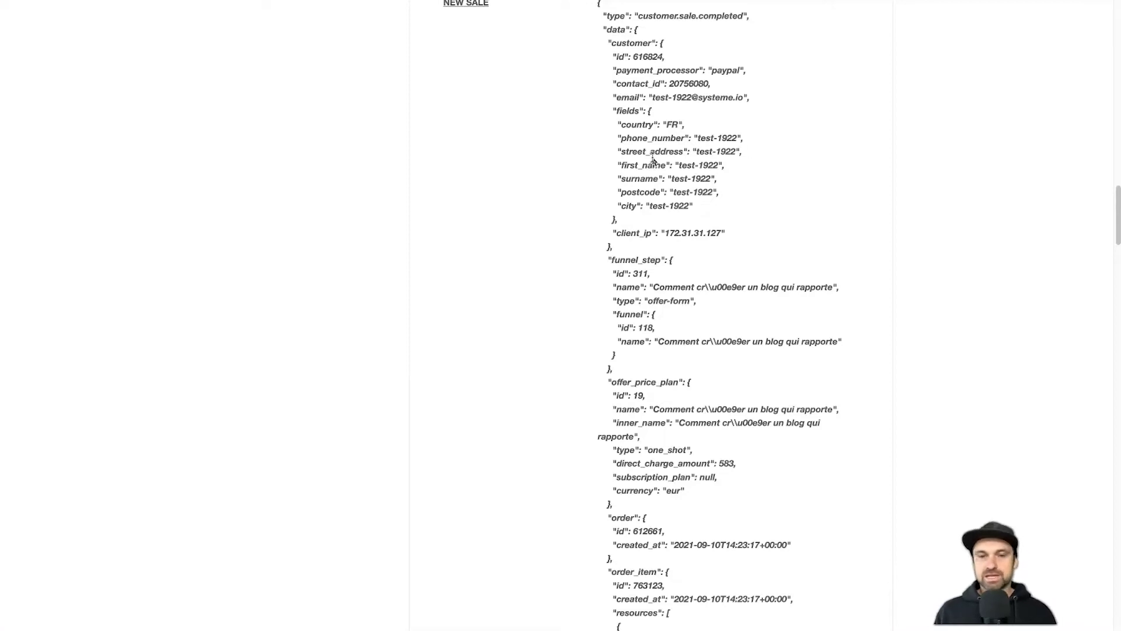
pyautogui.click(651, 155)
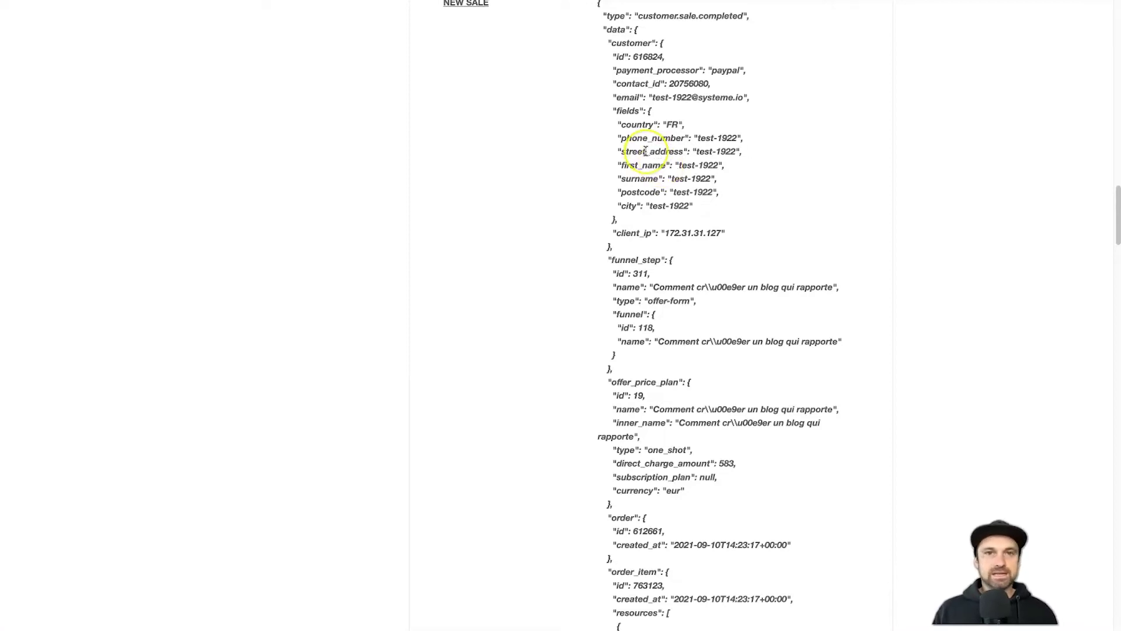
pyautogui.scroll(12, 642, 152)
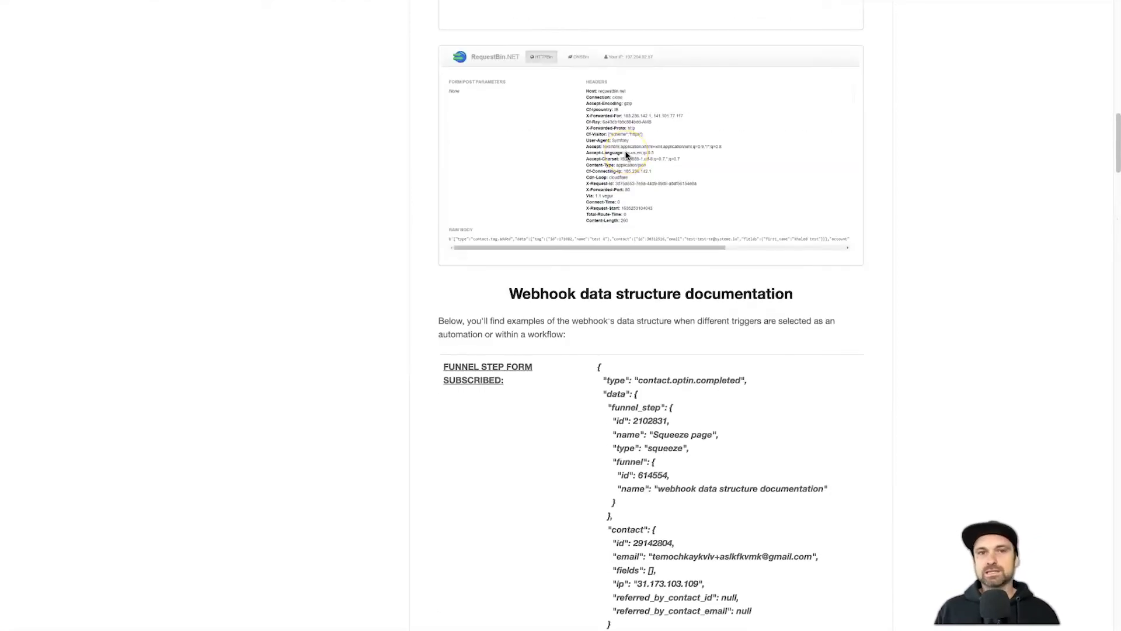
pyautogui.scroll(1, 456, 102)
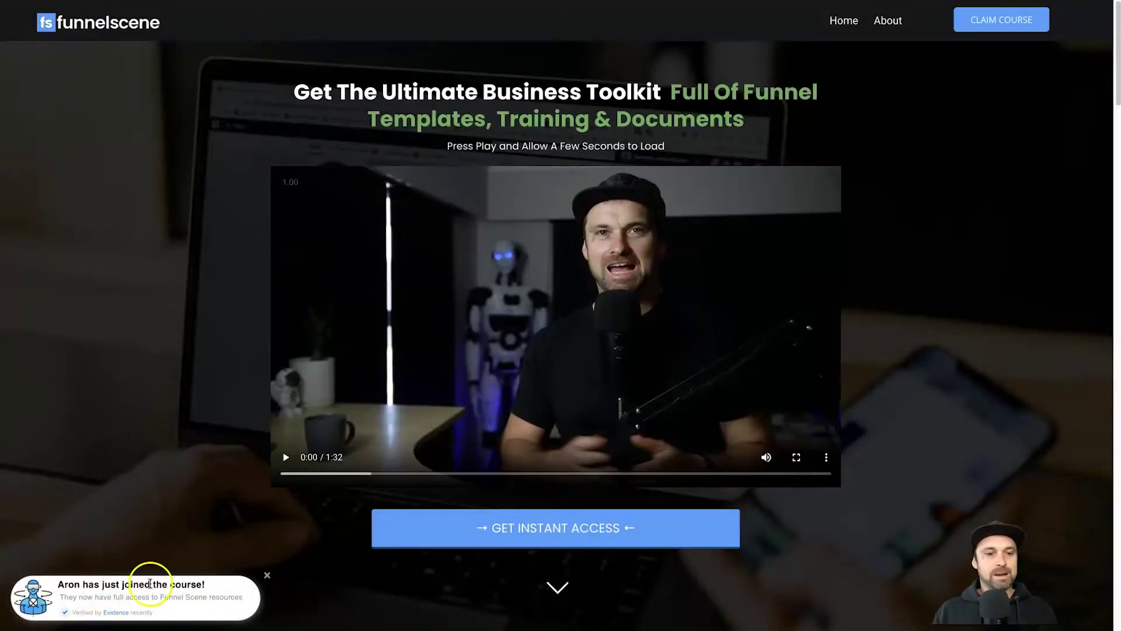
# - Highlight and then deselect the course-join notification text on the toolkit landing page
pyautogui.moveTo(57, 585); pyautogui.dragTo(214, 586)
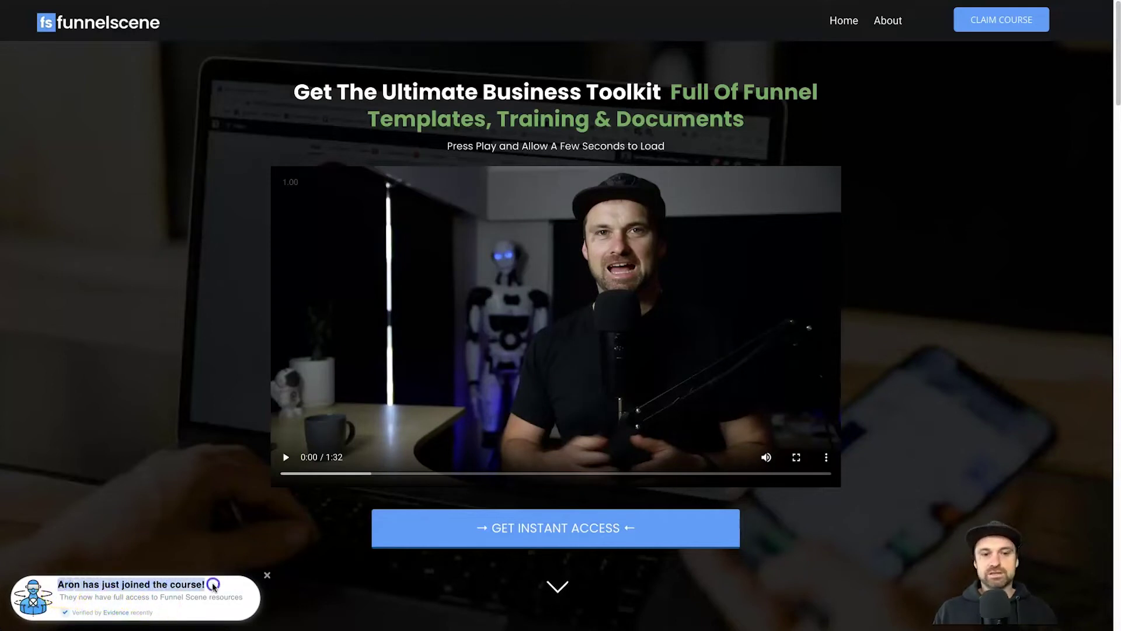
pyautogui.click(326, 596)
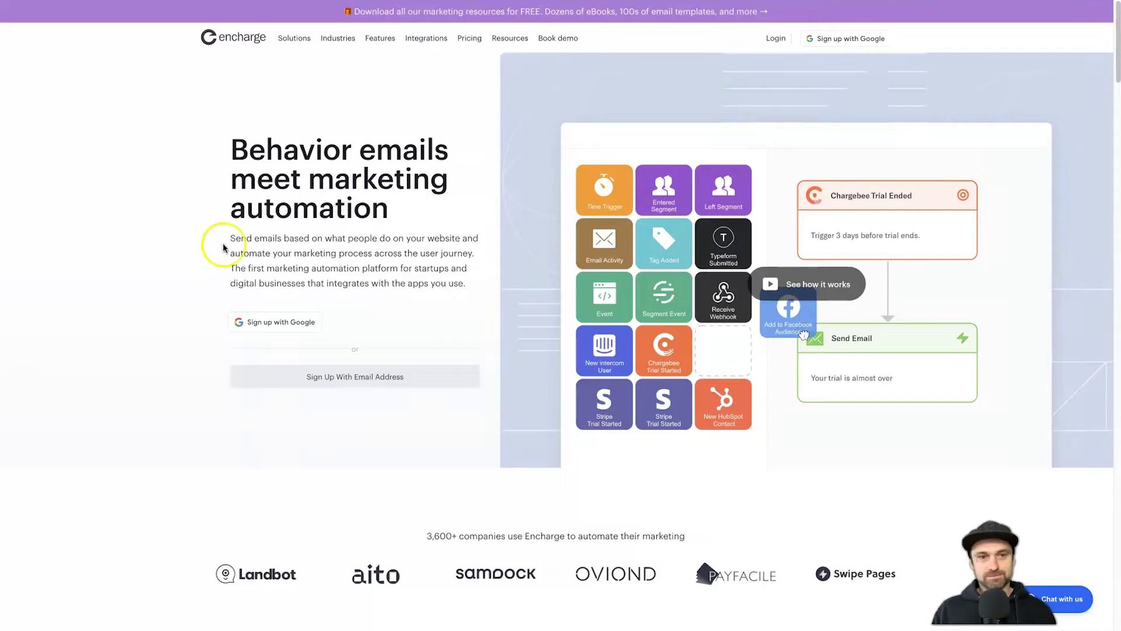
# - Go back to the Encharge special-offer page, then move to the systeme.io affiliate dashboard
pyautogui.rightClick(174, 206)
pyautogui.click(179, 211)
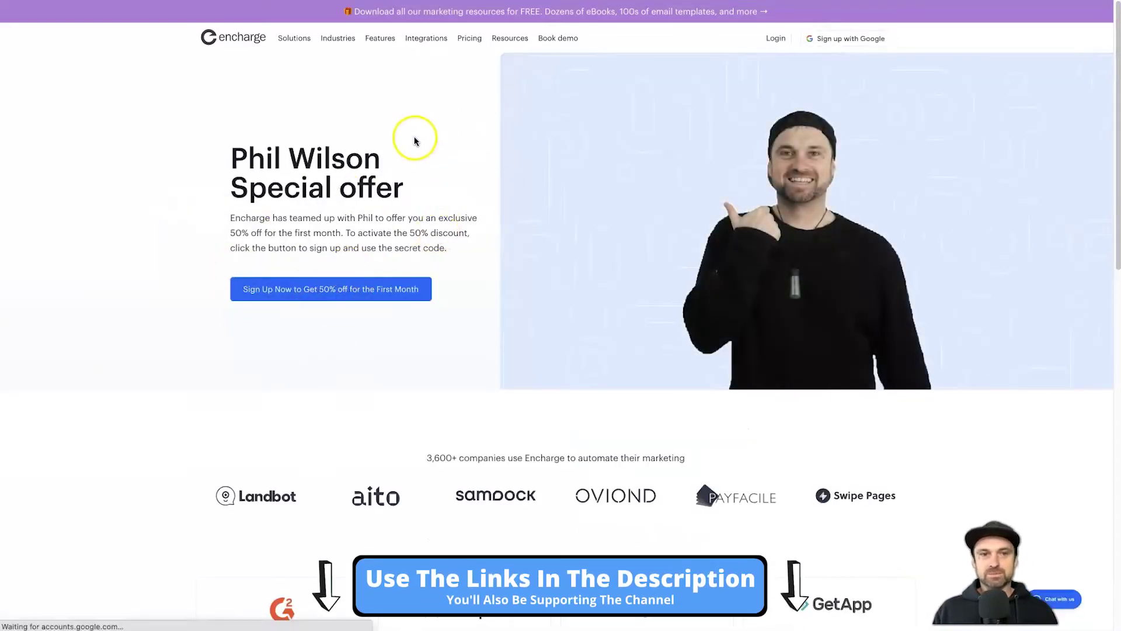
pyautogui.moveTo(336, 39)
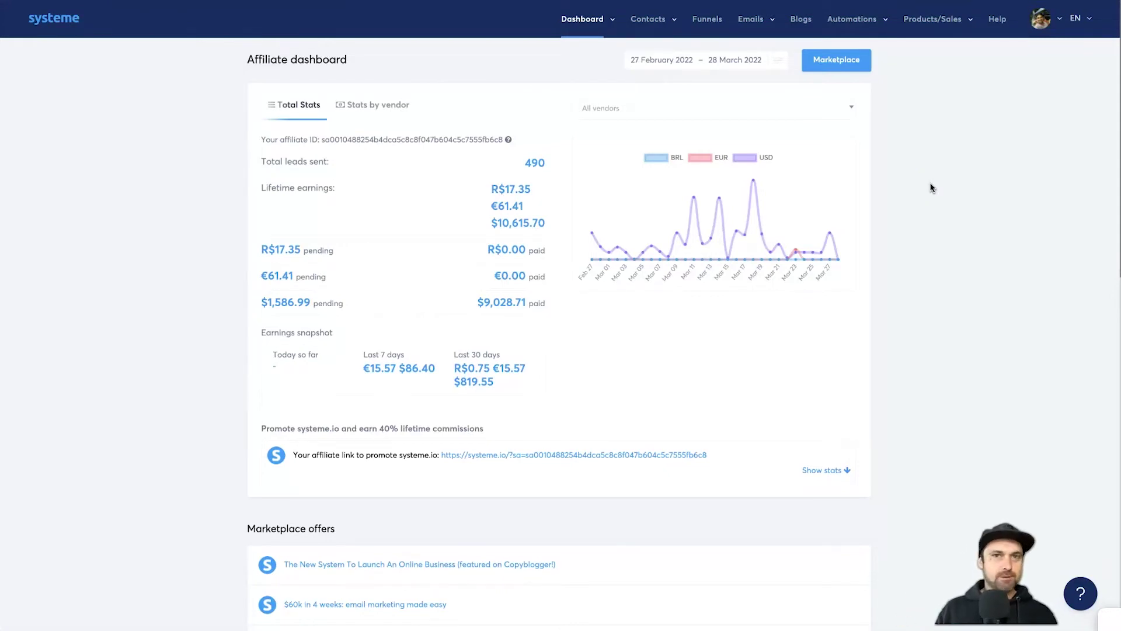
# - Open the Subscribe to the Newsletter squeeze page's Automation rules and start adding a trigger
pyautogui.click(937, 149)
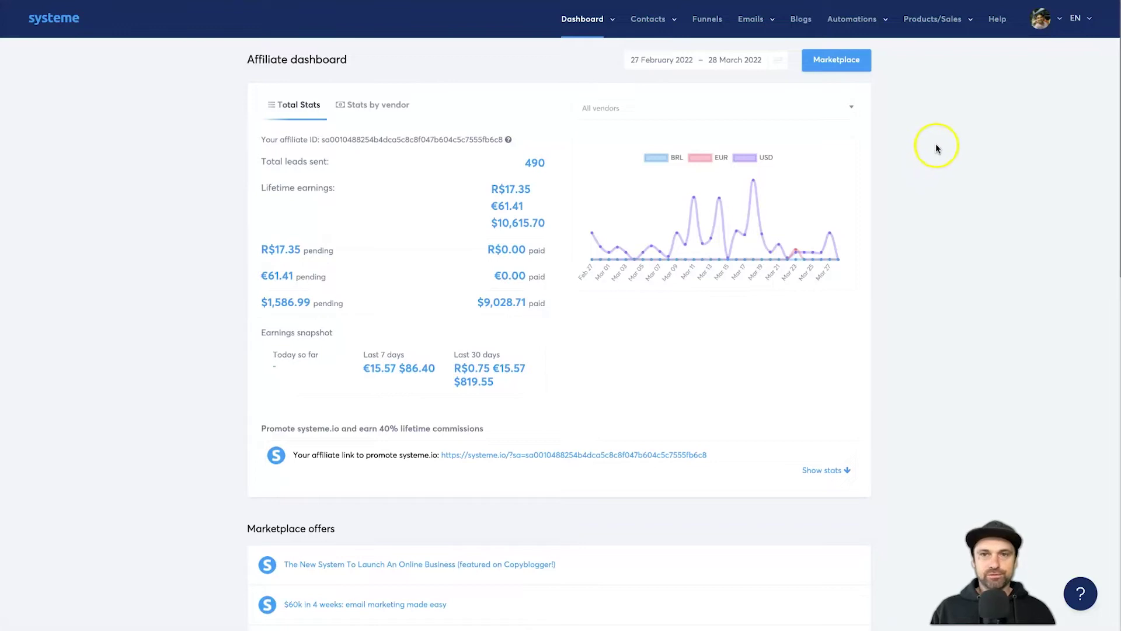
pyautogui.click(709, 19)
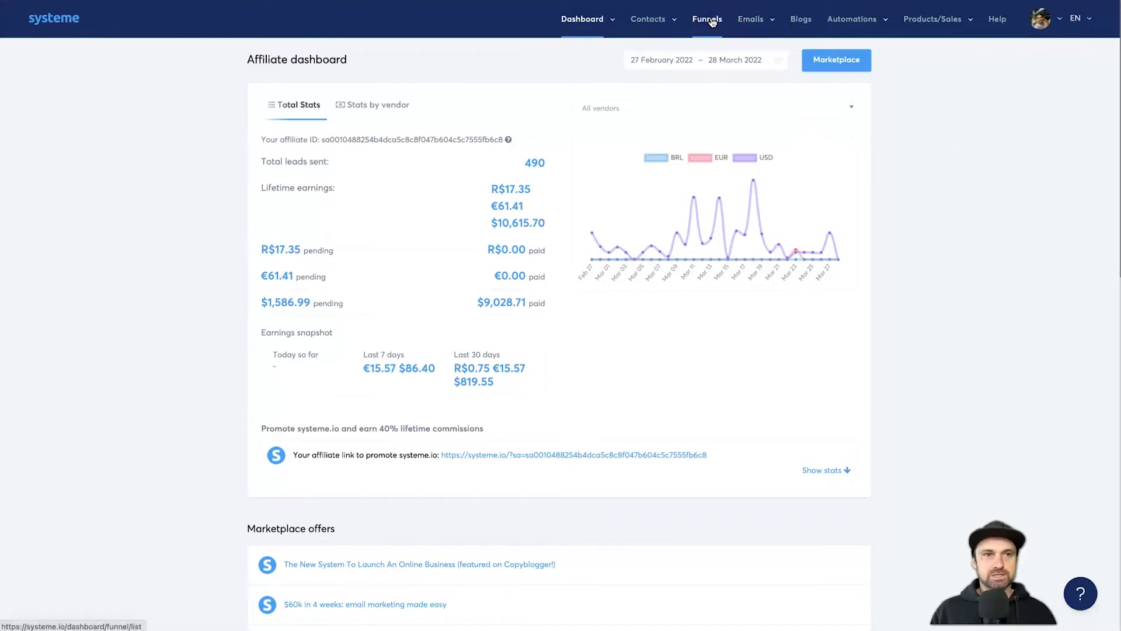
pyautogui.click(116, 129)
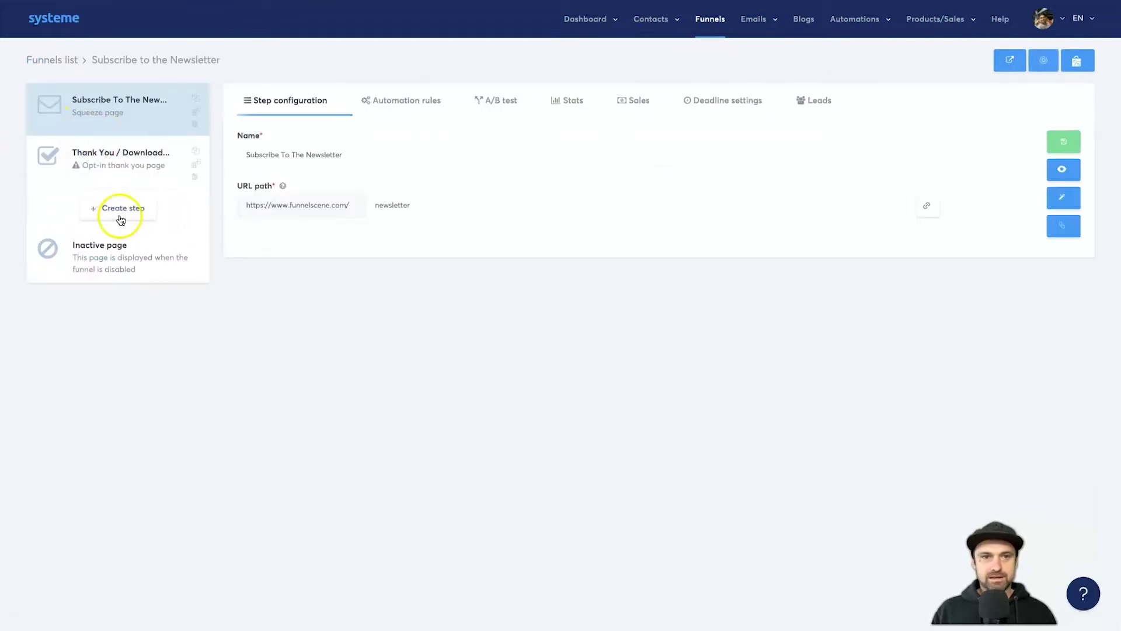
pyautogui.click(1064, 170)
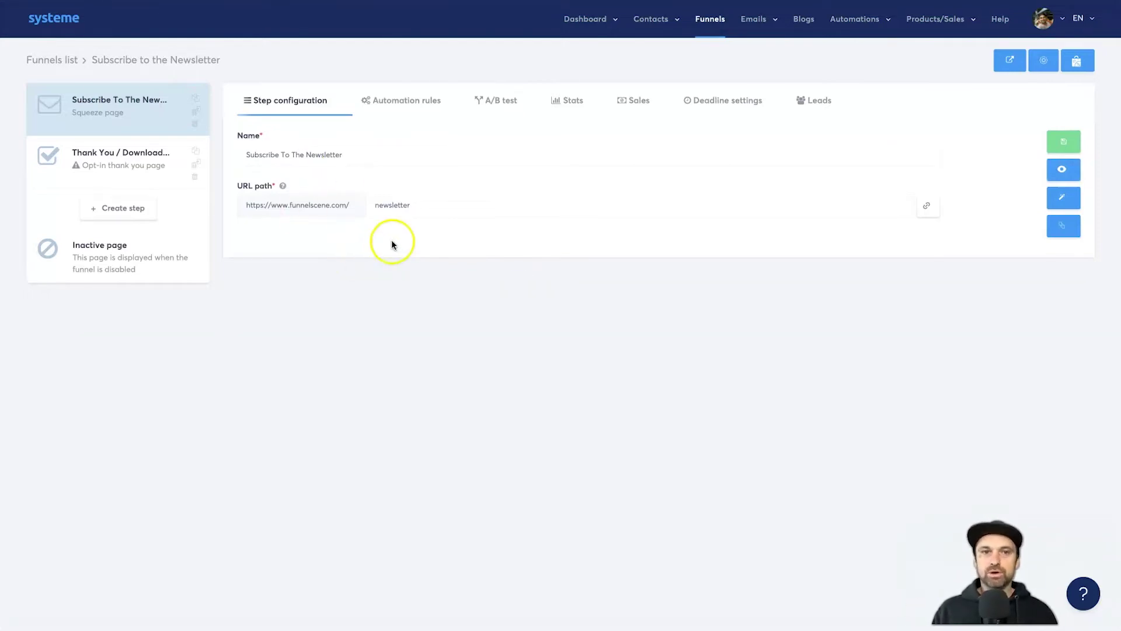
pyautogui.click(409, 101)
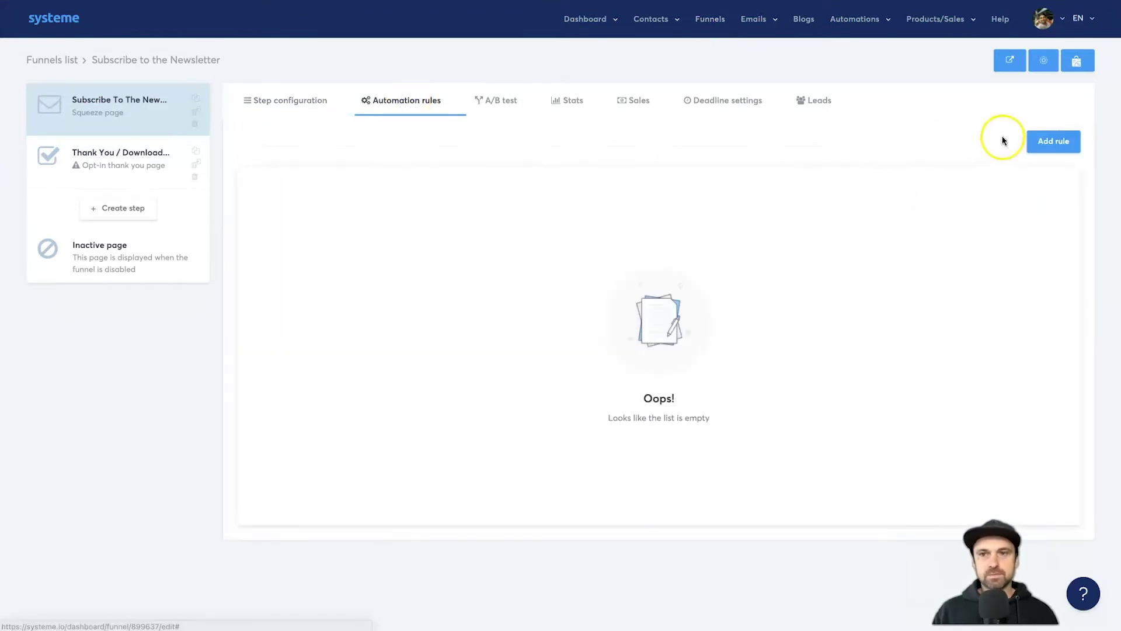
pyautogui.click(1045, 146)
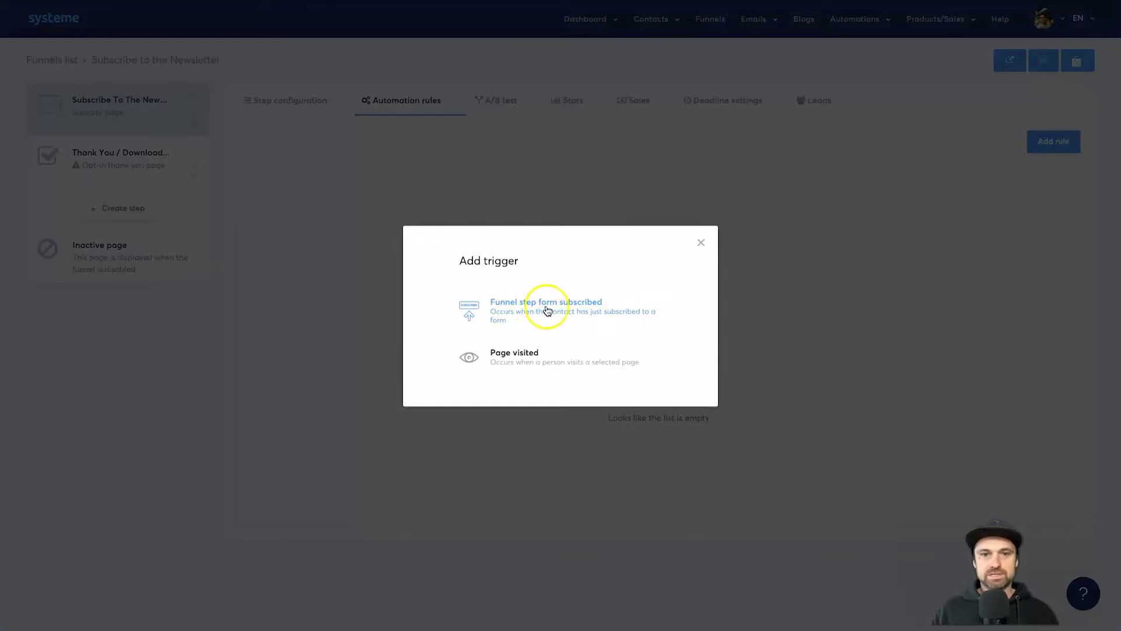
# - Build a Funnel step form subscribed rule with a Send webhook action, then go to Encharge
pyautogui.click(575, 308)
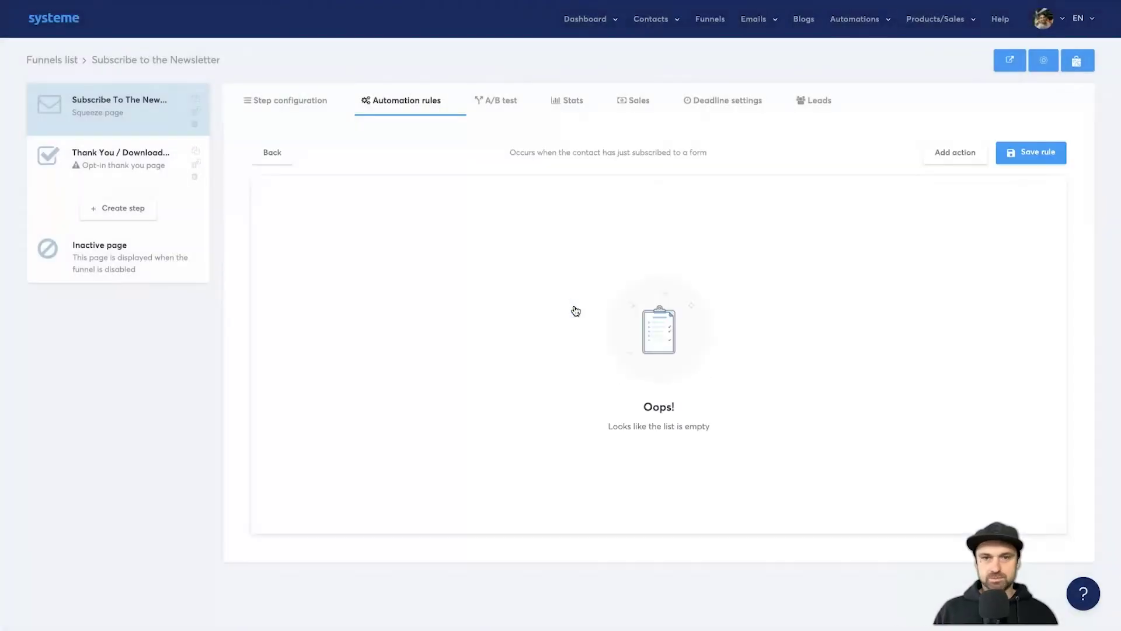
pyautogui.click(940, 151)
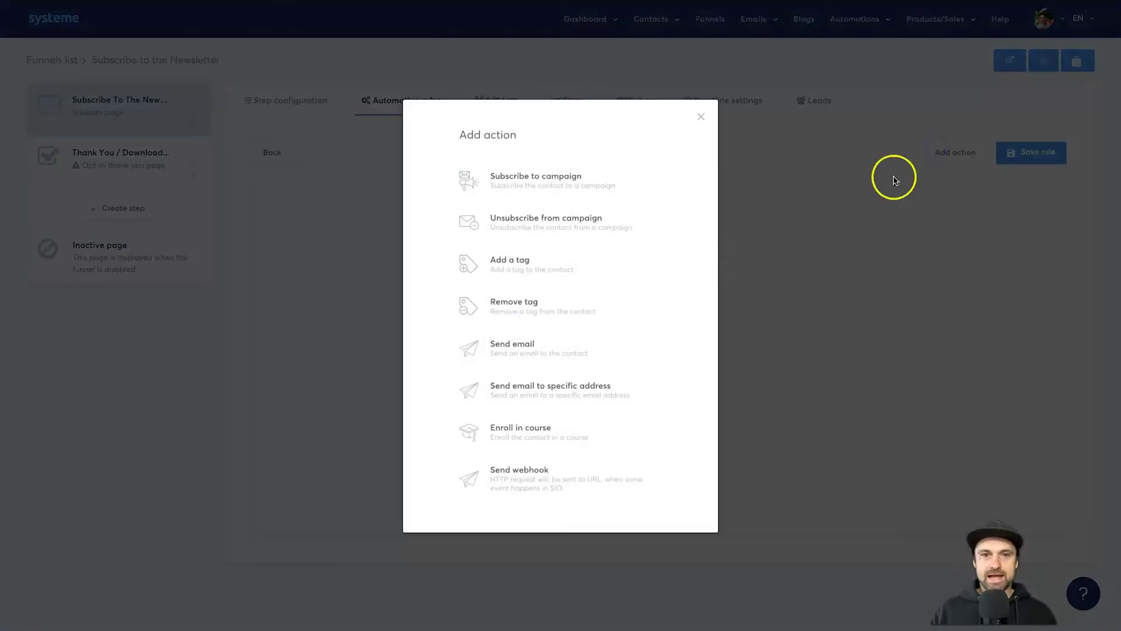
pyautogui.click(535, 479)
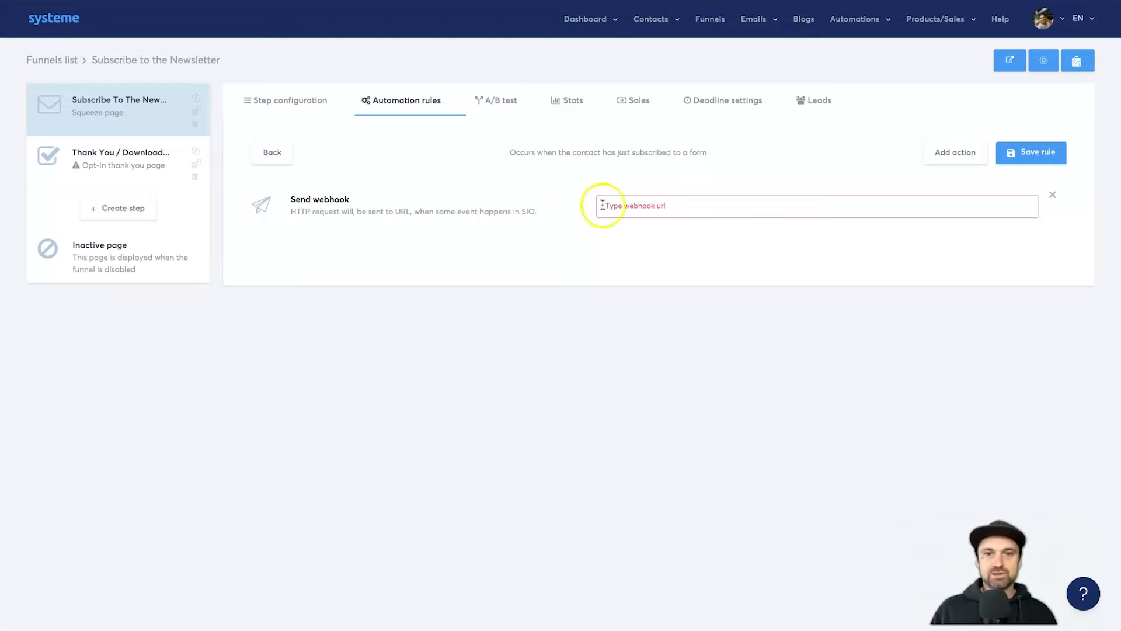
pyautogui.click(695, 220)
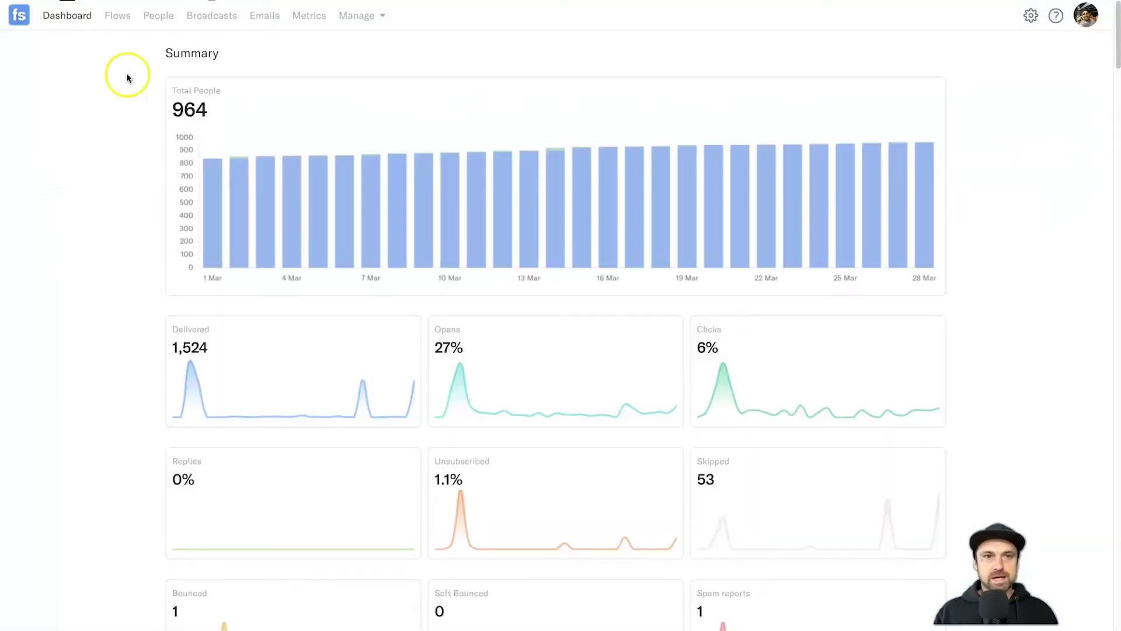
# - From the Flows list, add a new flow starting from a blank canvas
pyautogui.click(121, 15)
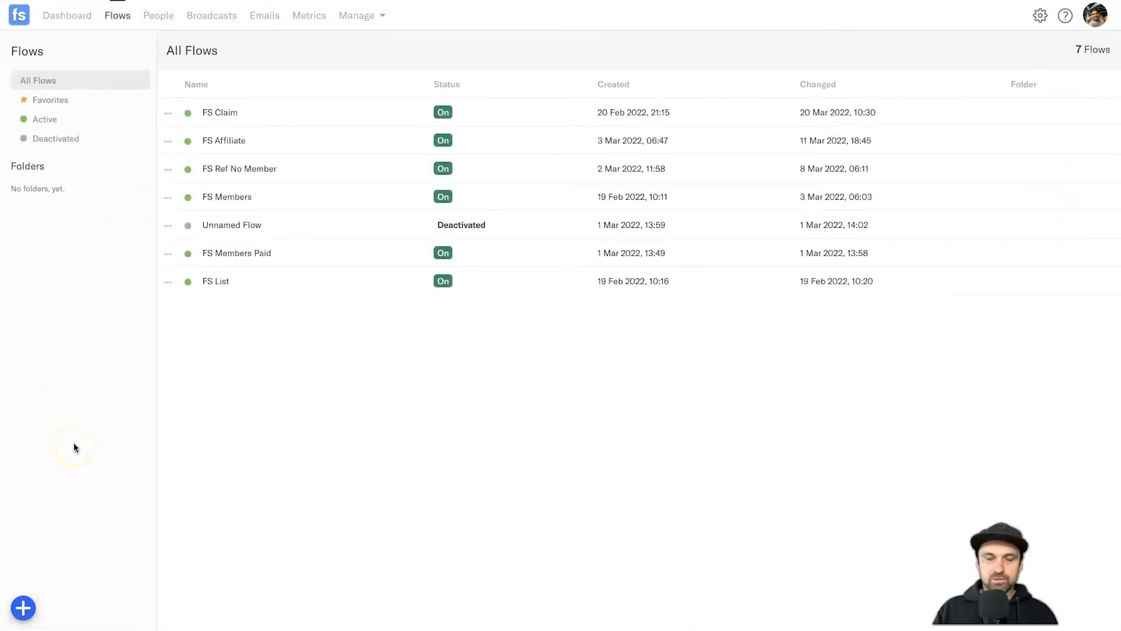
pyautogui.click(23, 608)
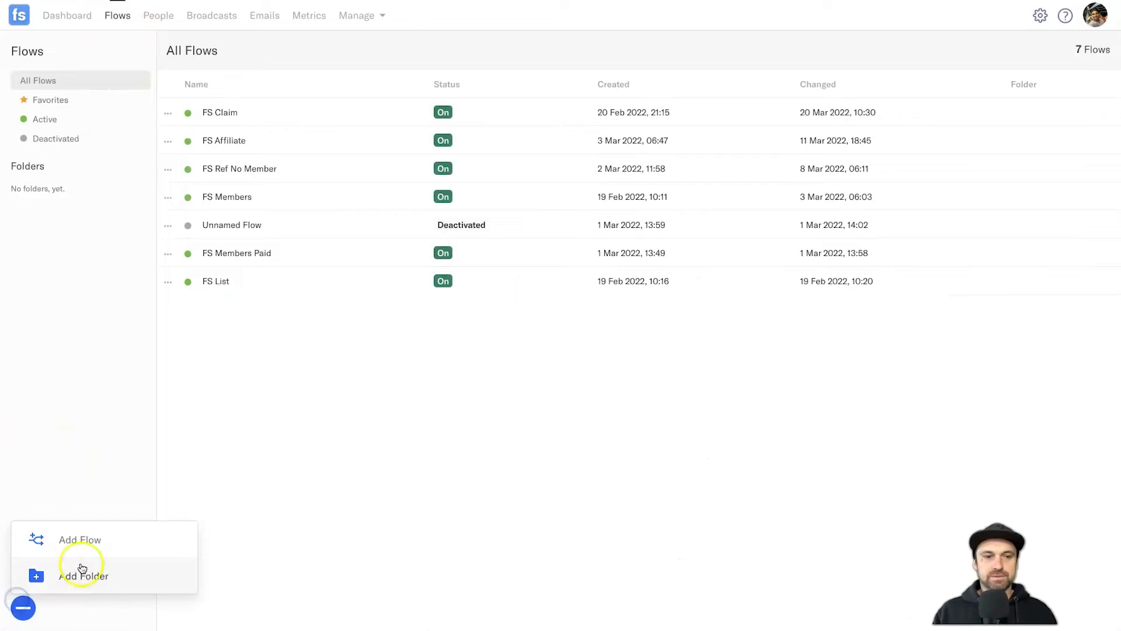
pyautogui.click(83, 538)
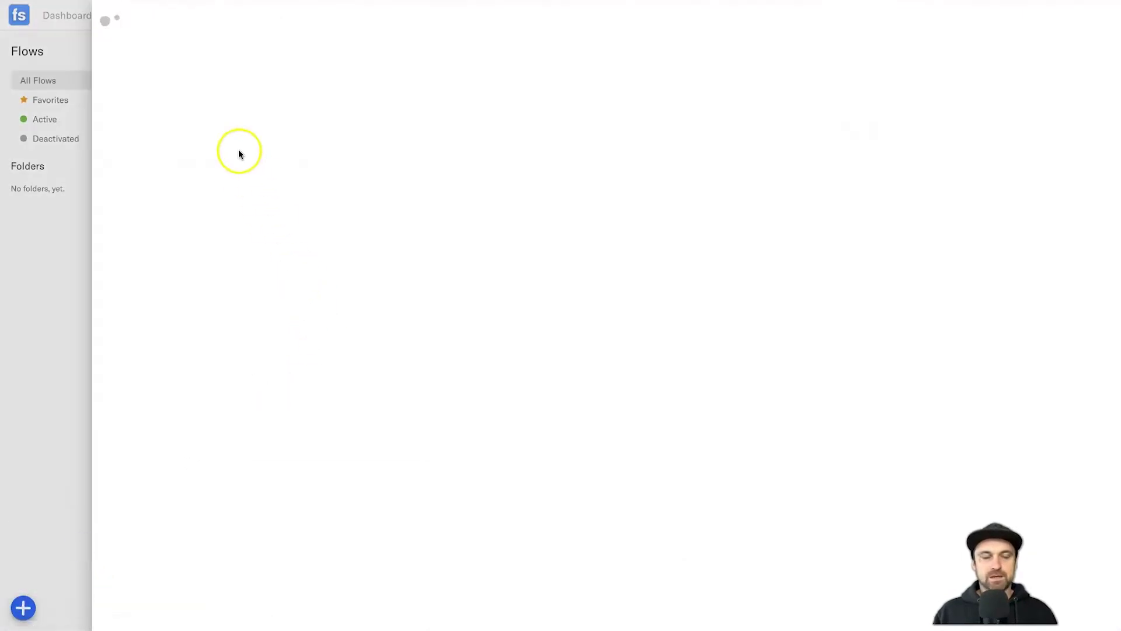
pyautogui.click(230, 134)
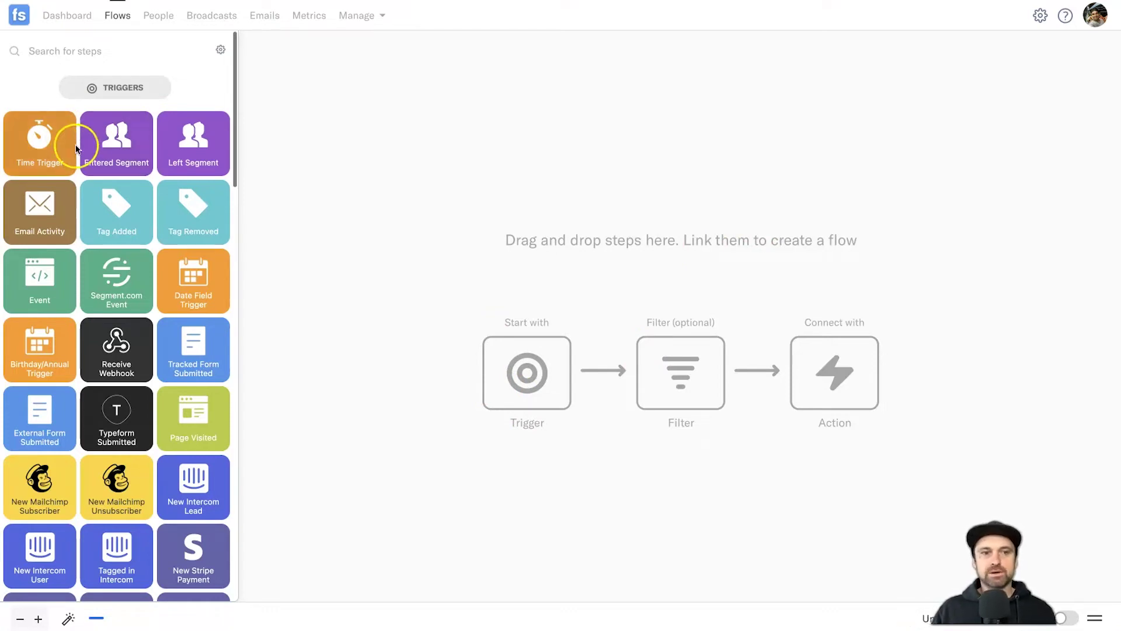
# - Place a Receive Webhook trigger, copy its URL and name it 'FS Newsletter Demo'
pyautogui.moveTo(114, 359)
pyautogui.mouseDown()
pyautogui.moveTo(671, 156)
pyautogui.moveTo(657, 149)
pyautogui.mouseUp()
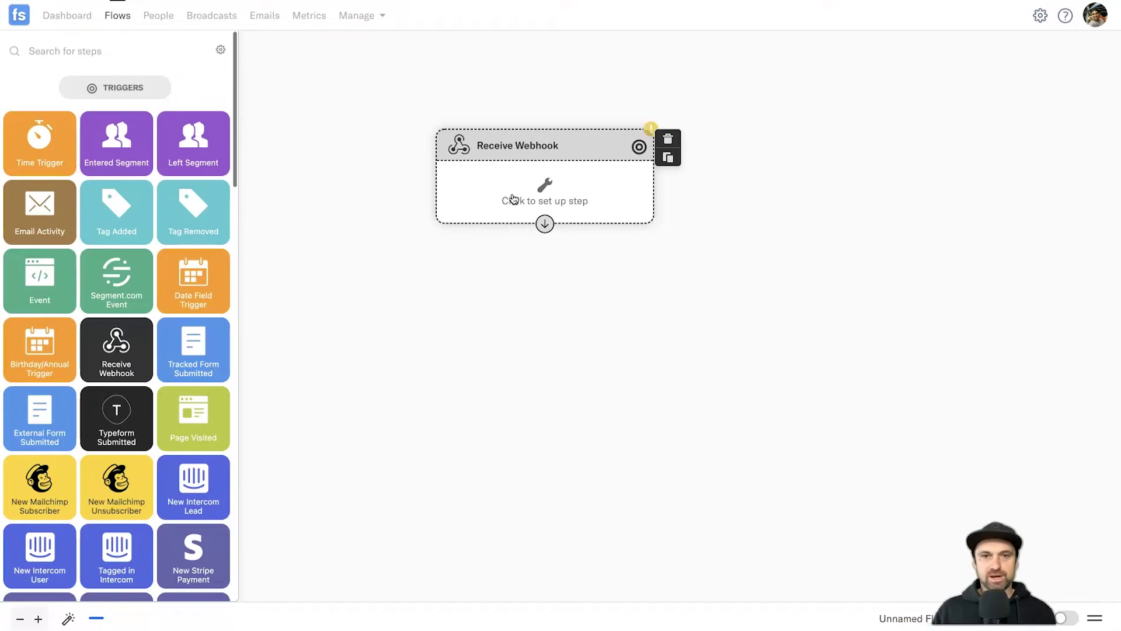
pyautogui.click(541, 188)
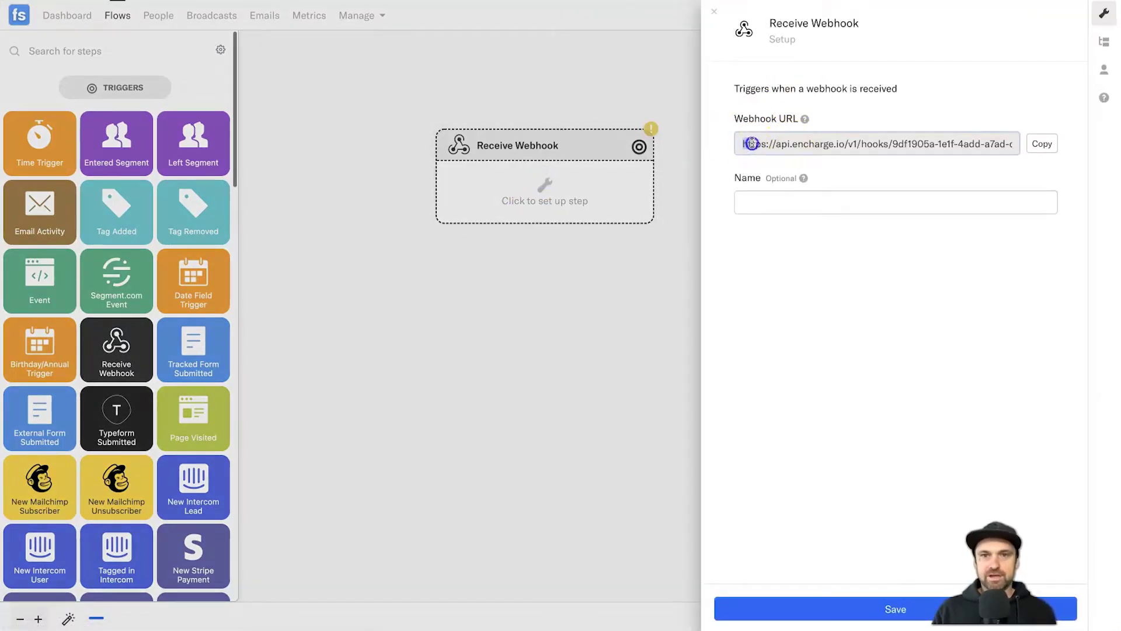
pyautogui.click(1042, 143)
pyautogui.click(869, 201)
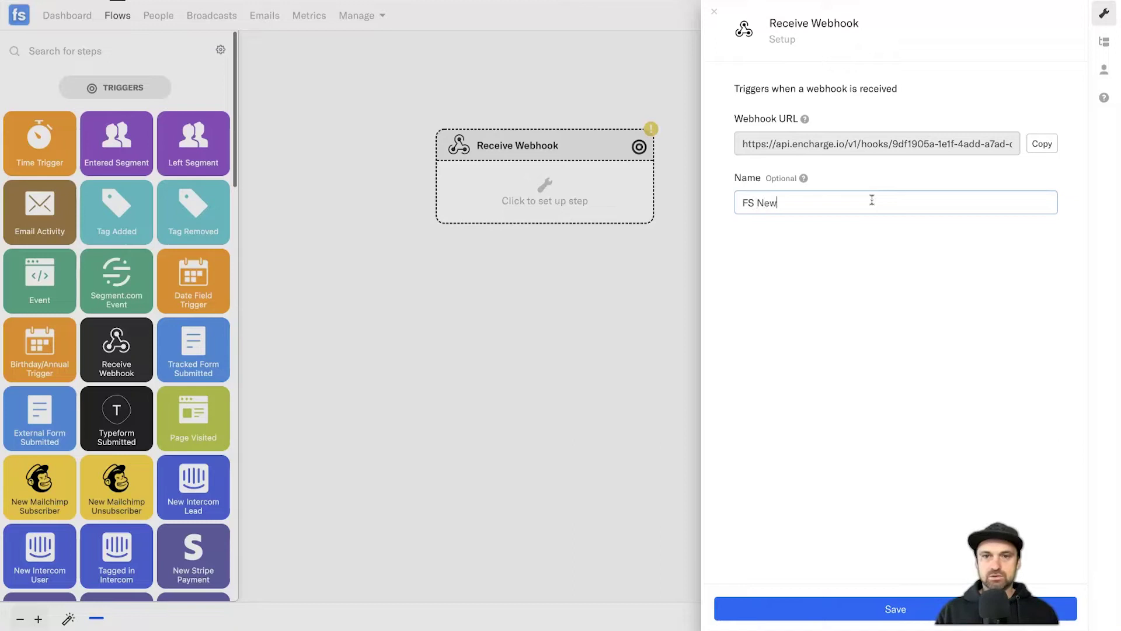
pyautogui.click(834, 202)
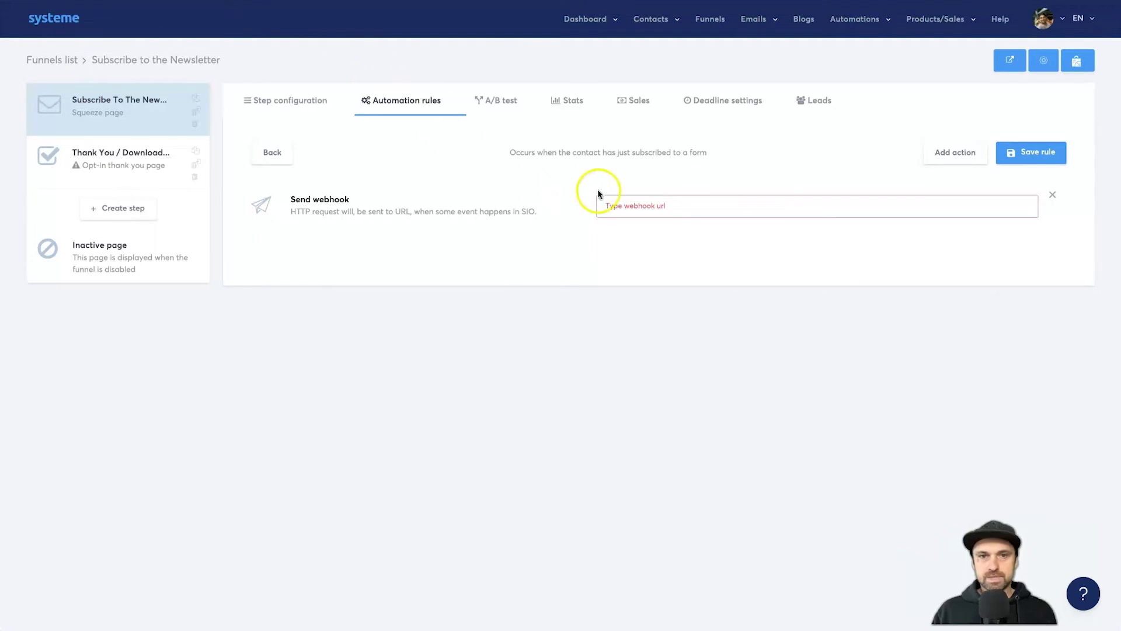
pyautogui.rightClick(613, 202)
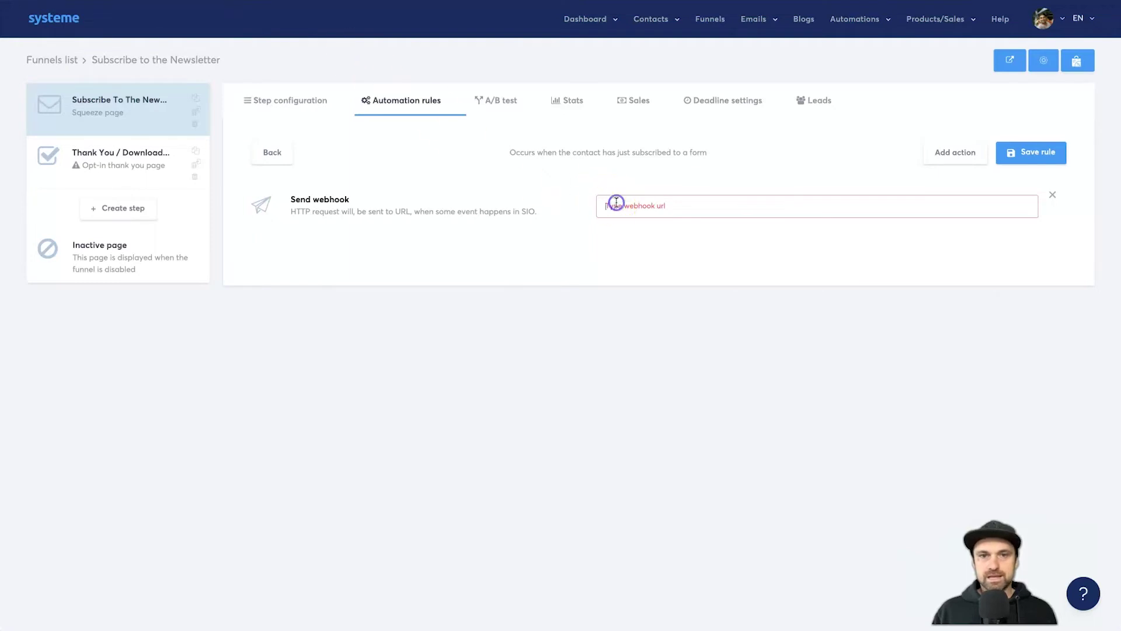
# - Paste the Encharge webhook URL into the Send webhook action and save the rule
pyautogui.click(639, 295)
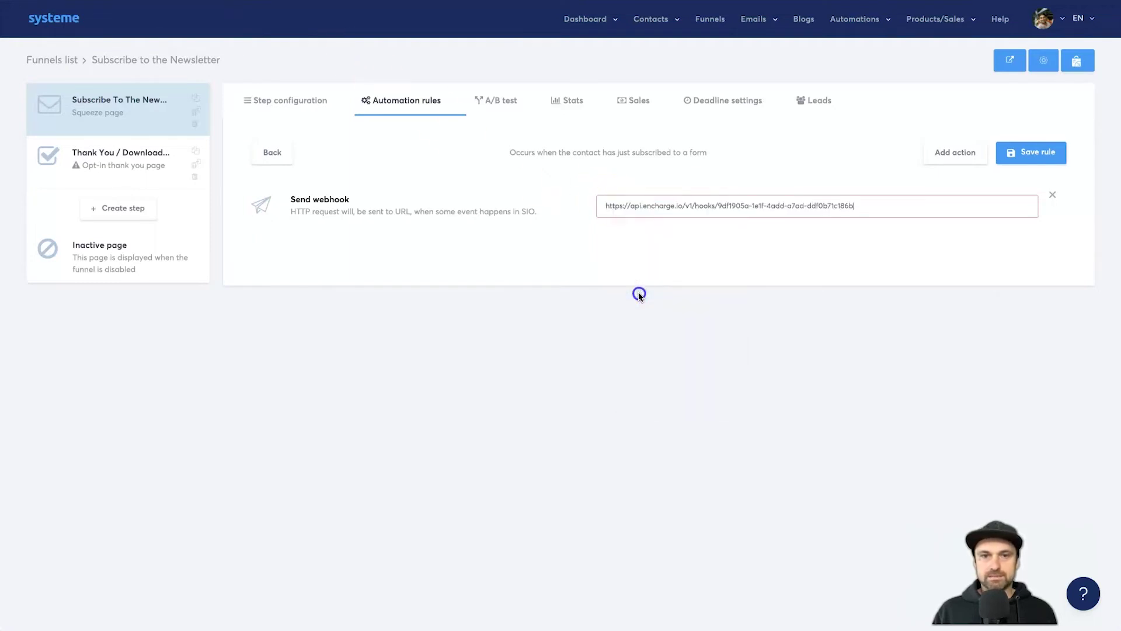
pyautogui.tripleClick(684, 199)
pyautogui.click(684, 199)
pyautogui.click(1034, 205)
pyautogui.click(1030, 164)
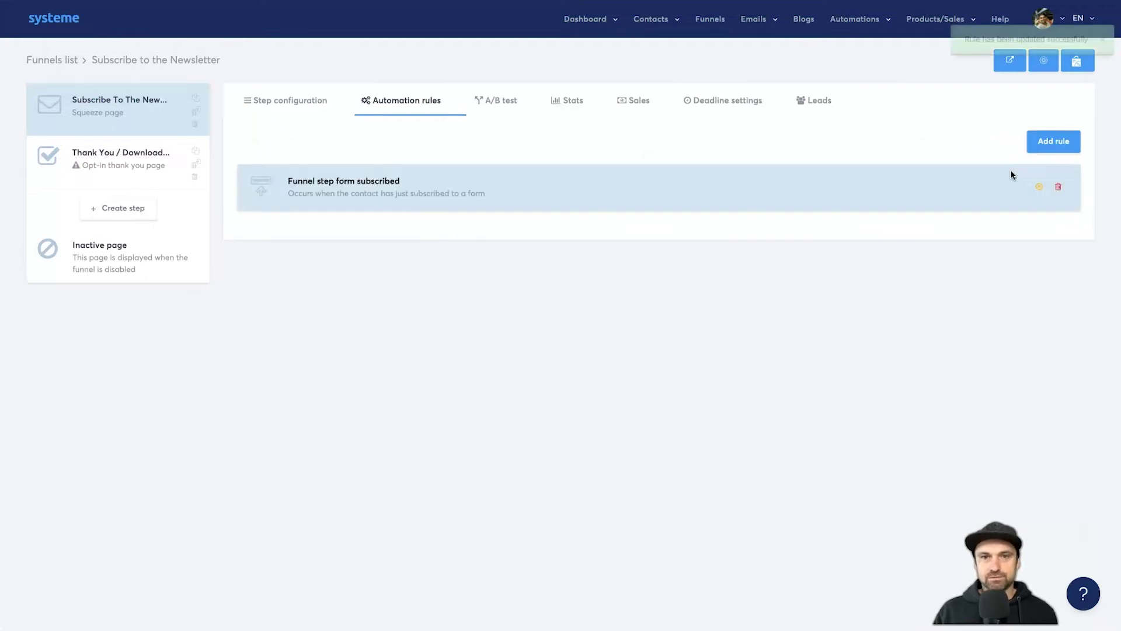
# - Save the FS Newsletter Demo Receive Webhook trigger settings in Encharge
pyautogui.click(401, 119)
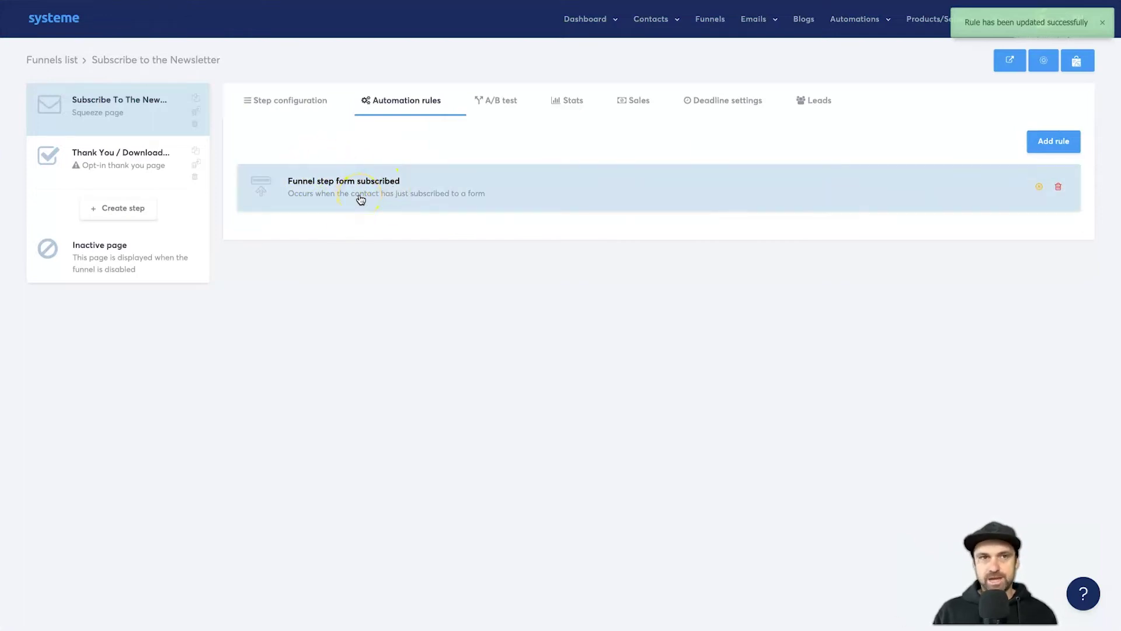
pyautogui.click(337, 100)
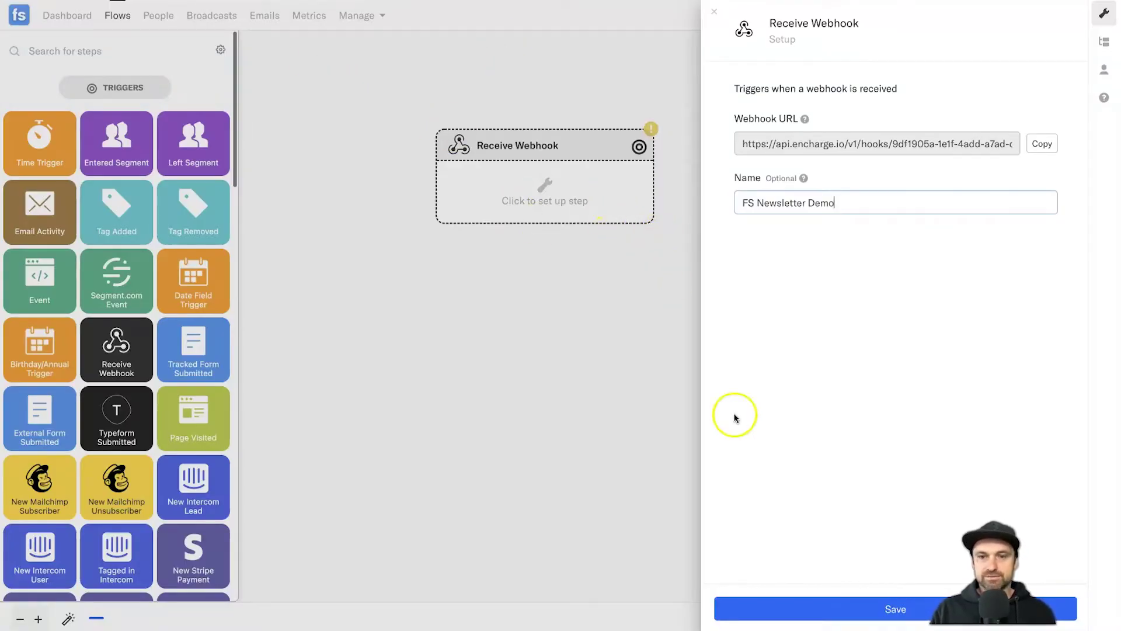
pyautogui.click(783, 607)
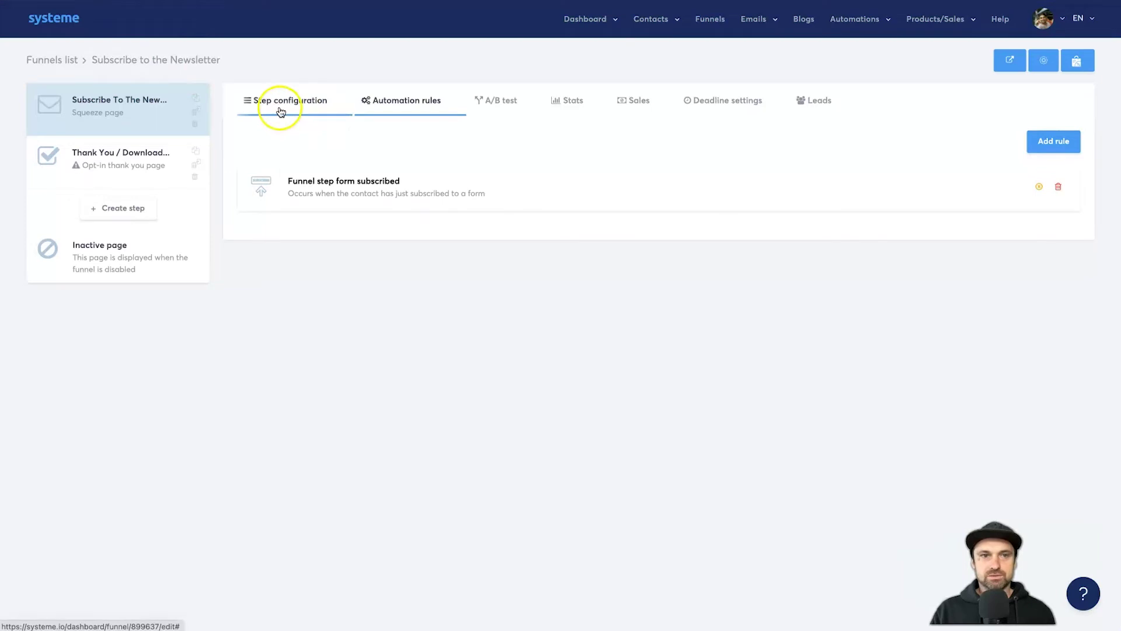
# - Preview the newsletter opt-in page and submit a test sign-up with a first name and e-mail
pyautogui.click(279, 111)
pyautogui.click(1055, 170)
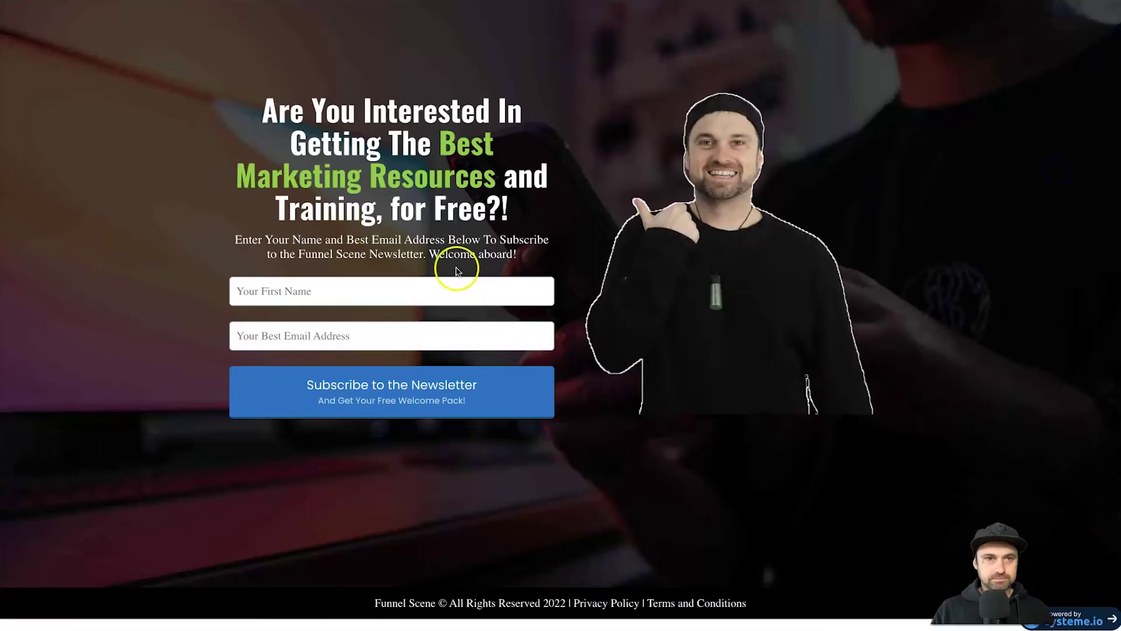
pyautogui.click(438, 279)
pyautogui.write('PHil')
pyautogui.press('Return')
pyautogui.doubleClick(438, 279)
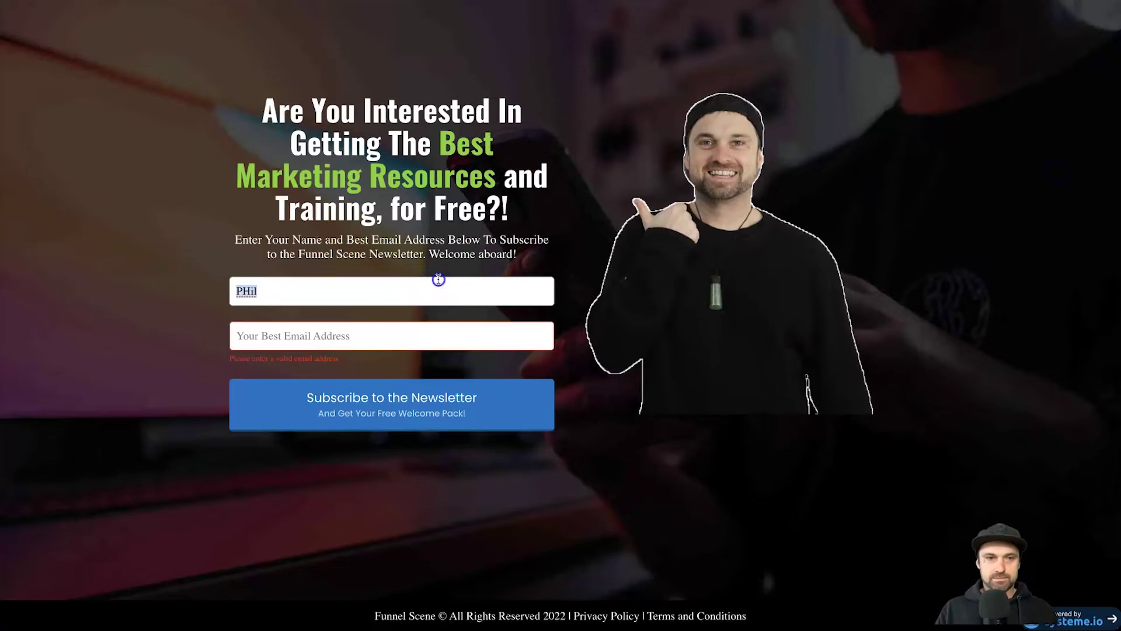
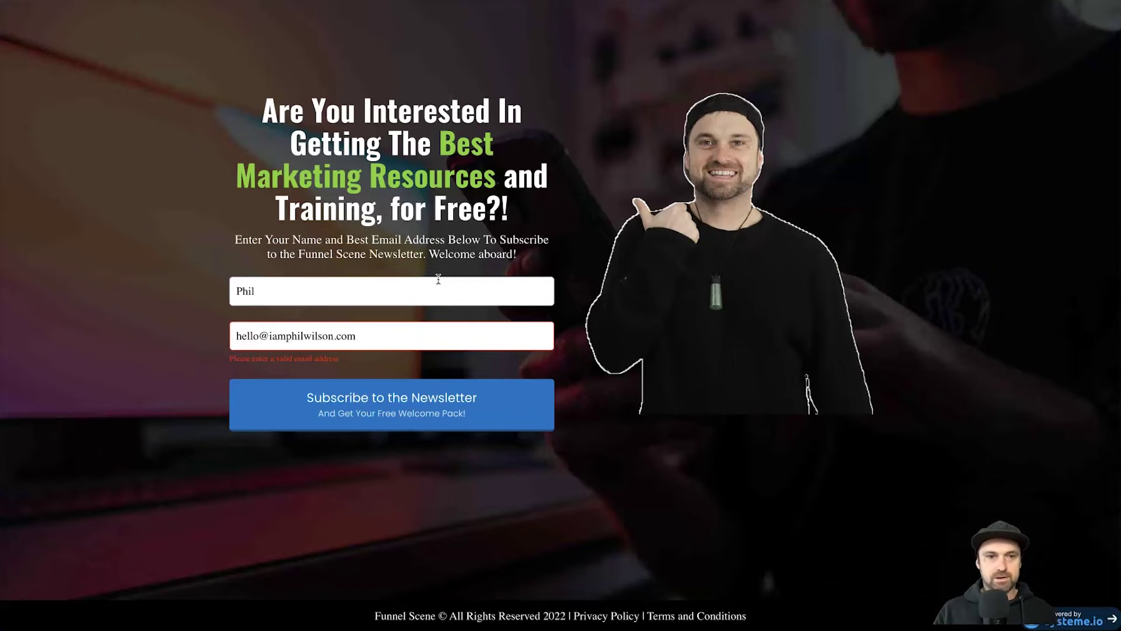
pyautogui.click(488, 390)
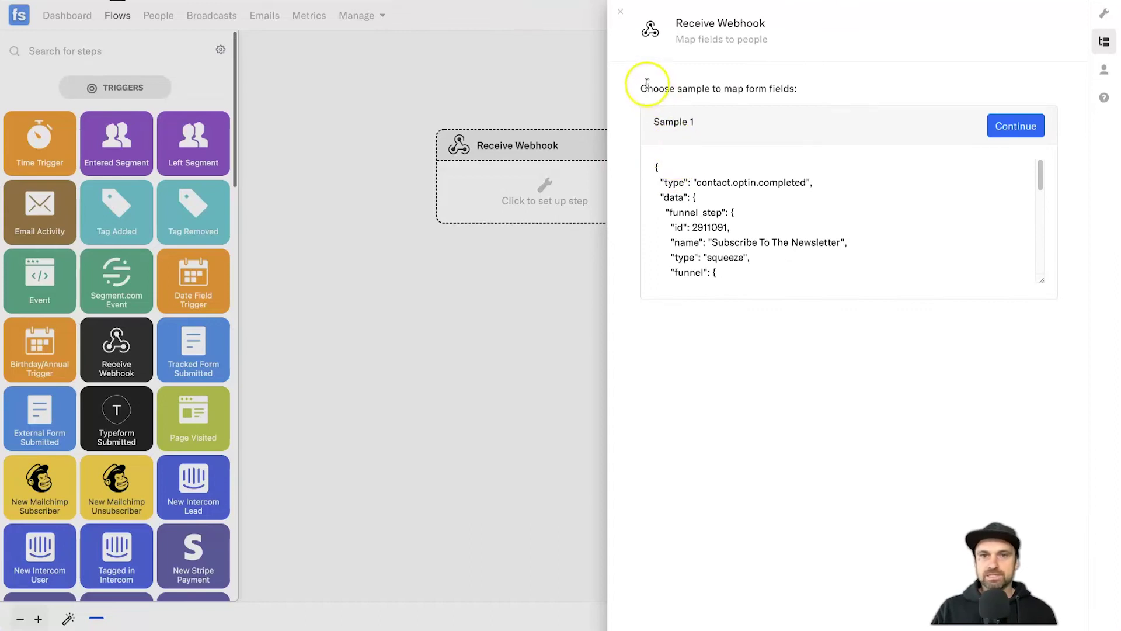
# - Inspect the Sample 1 payload's funnel step name and its squeeze step type
pyautogui.moveTo(647, 83); pyautogui.dragTo(801, 85)
pyautogui.click(711, 188)
pyautogui.scroll(-10, 671, 175)
pyautogui.scroll(10, 681, 191)
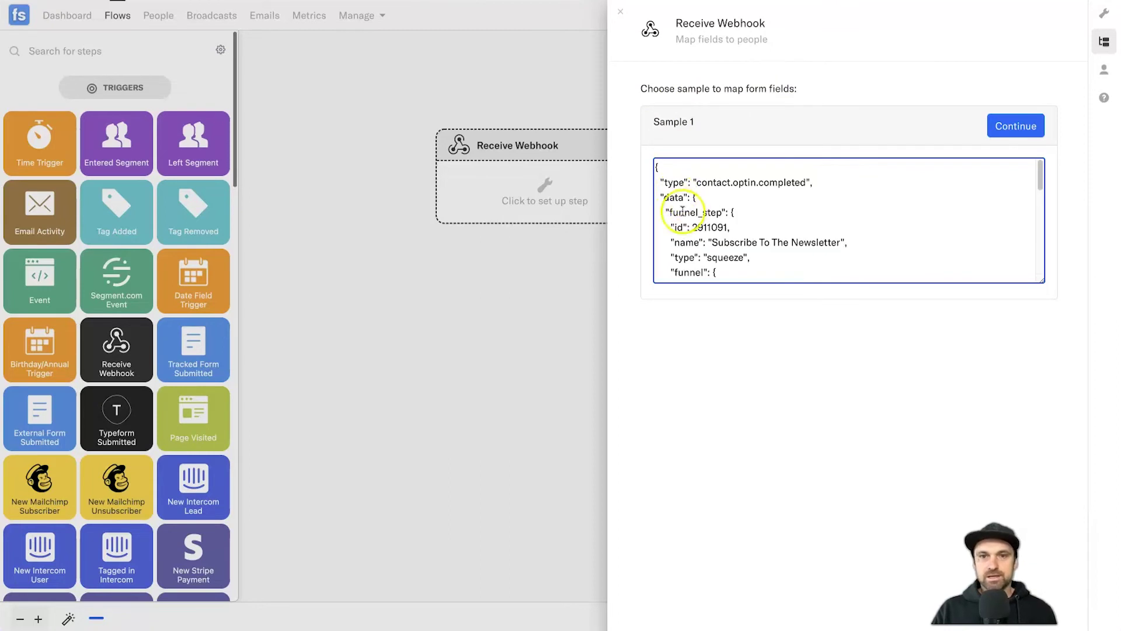
pyautogui.moveTo(712, 242); pyautogui.dragTo(843, 242)
pyautogui.scroll(-2, 787, 261)
pyautogui.doubleClick(726, 222)
# - Check the contact e-mail and first name values in Sample 1, then continue to field mapping
pyautogui.scroll(-1, 744, 240)
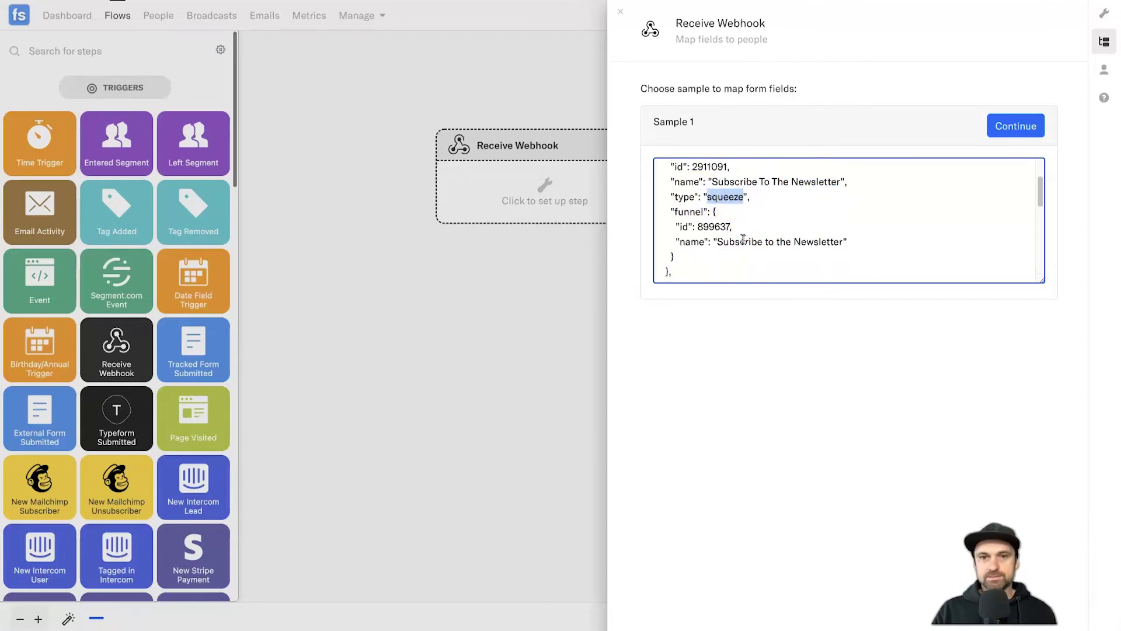
pyautogui.scroll(-3, 704, 240)
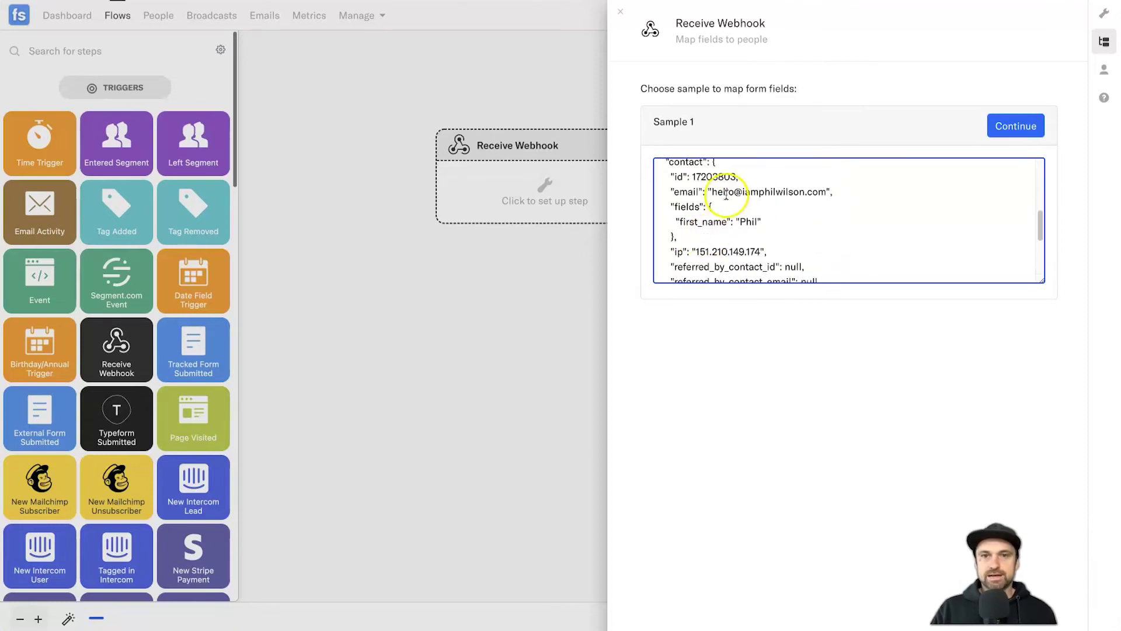
pyautogui.scroll(1, 707, 233)
pyautogui.moveTo(712, 207); pyautogui.dragTo(825, 207)
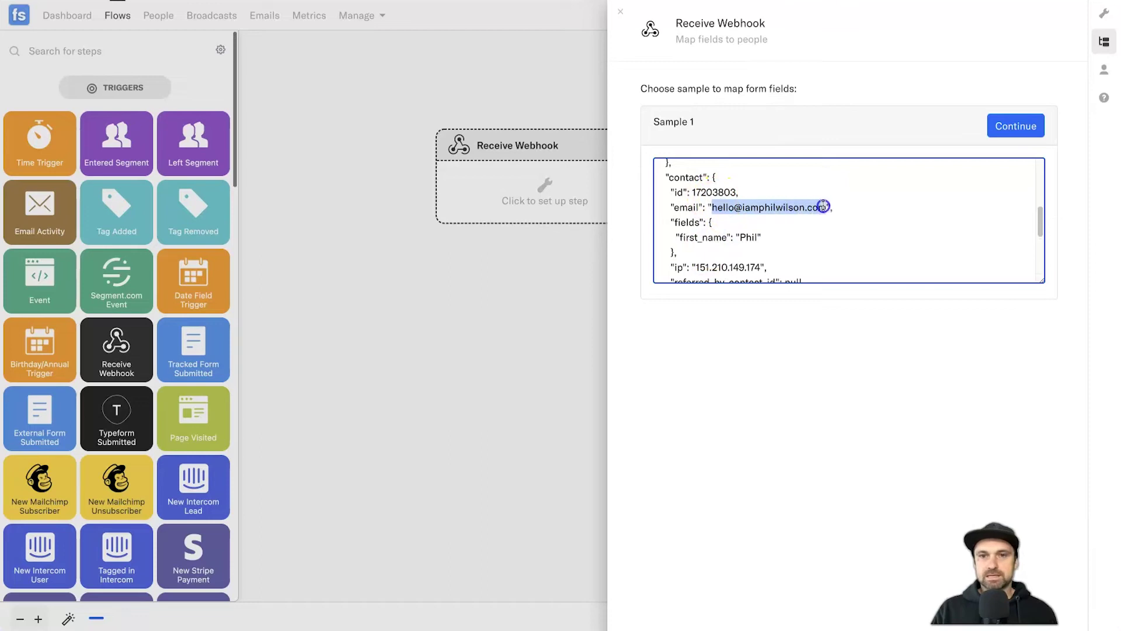
pyautogui.moveTo(740, 237); pyautogui.dragTo(757, 235)
pyautogui.scroll(-8, 757, 235)
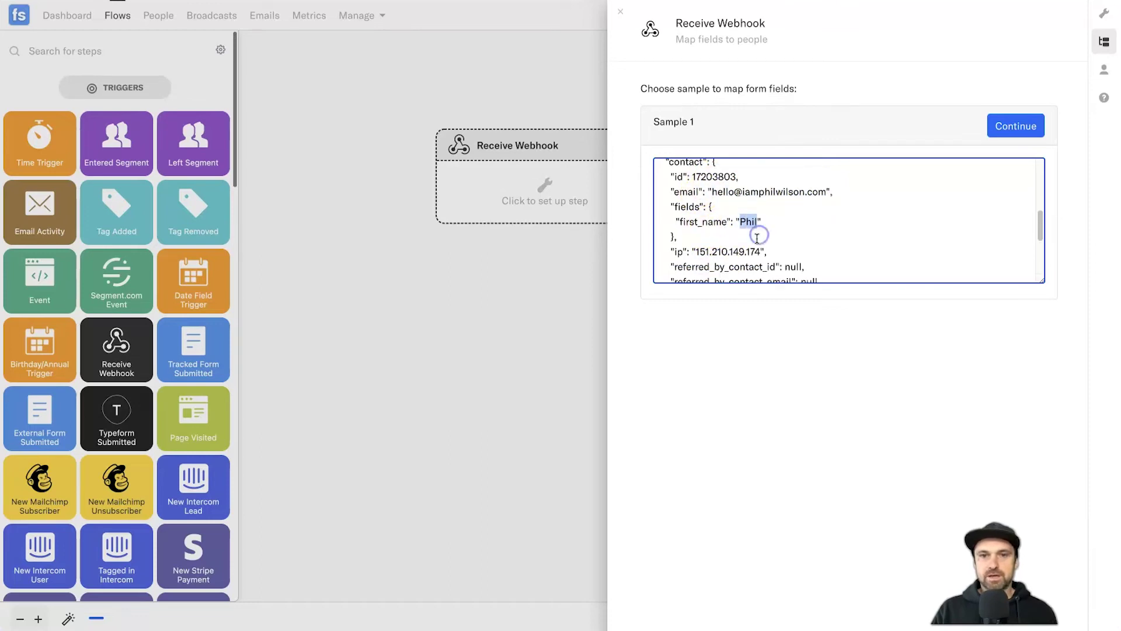
pyautogui.scroll(1, 730, 232)
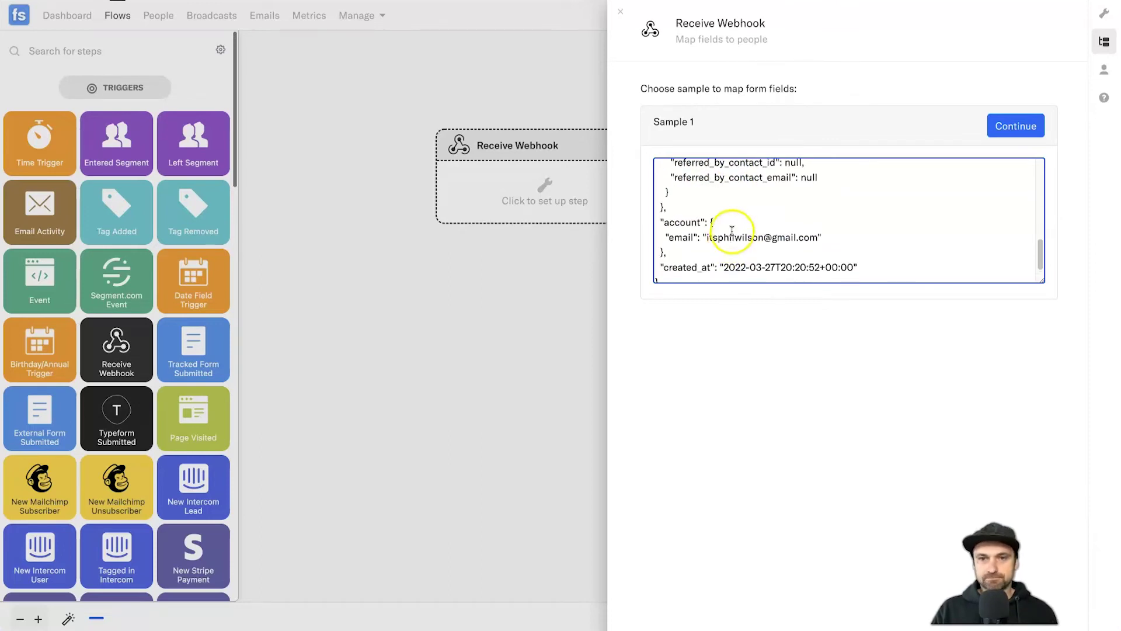
pyautogui.click(1000, 127)
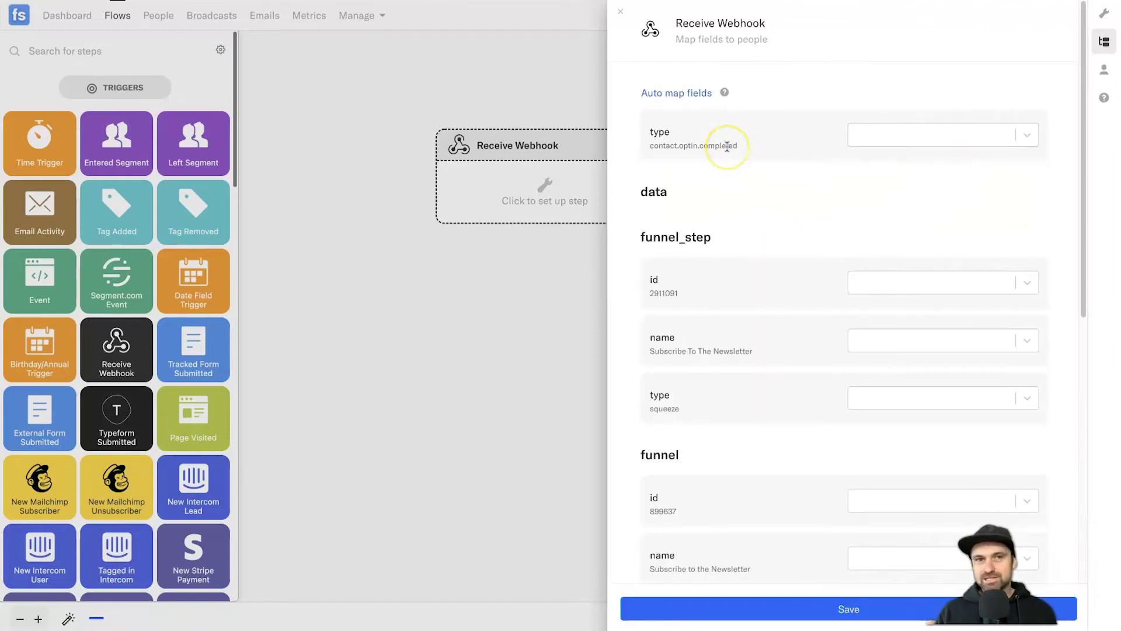
# - Auto-map the sample fields, sending contact email to Email and first_name to First Name
pyautogui.click(697, 90)
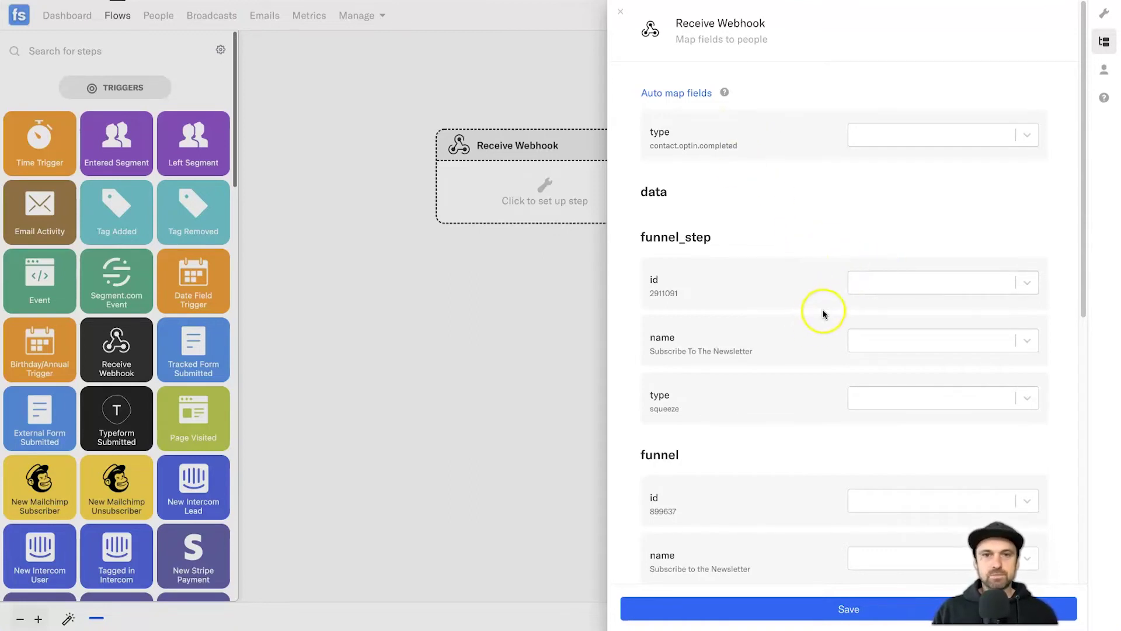
pyautogui.scroll(-2, 821, 310)
pyautogui.scroll(-4, 814, 305)
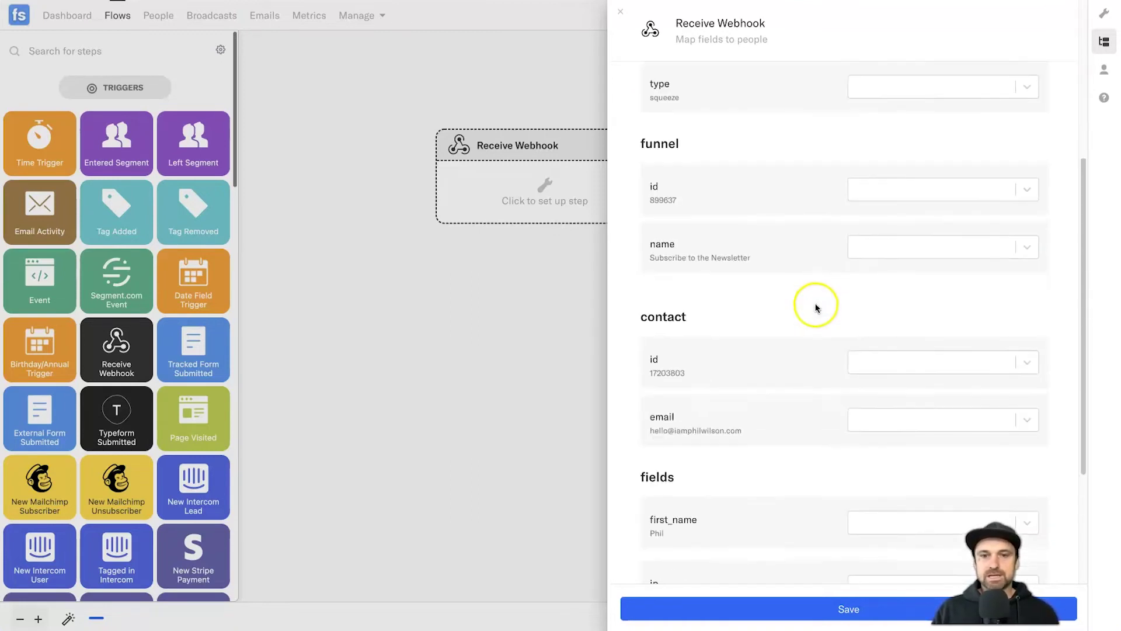
pyautogui.click(877, 396)
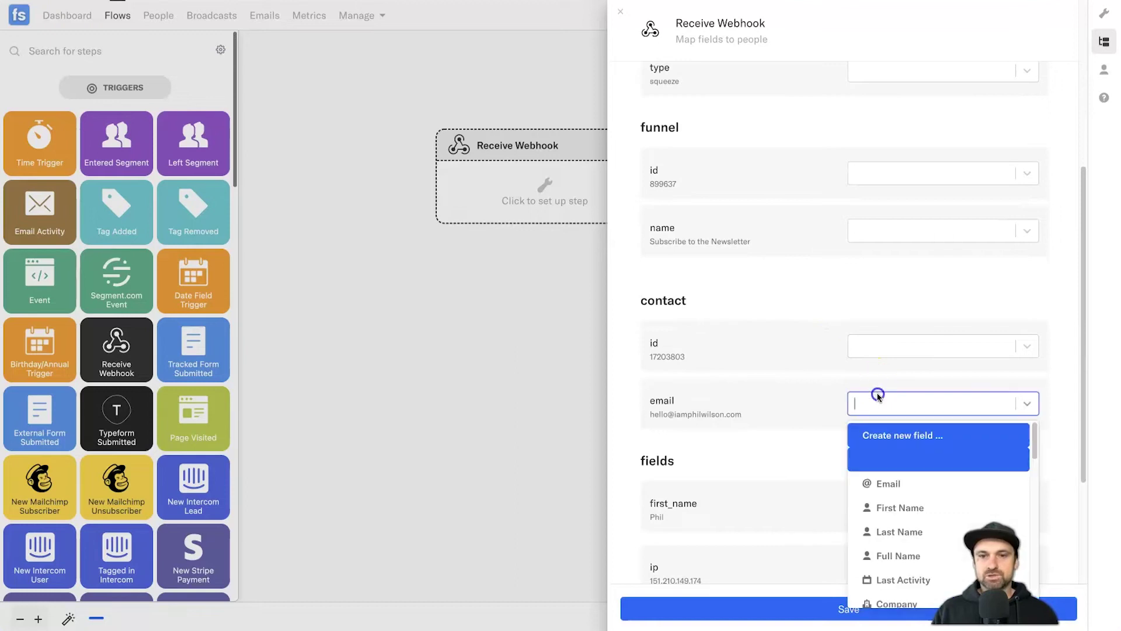
pyautogui.click(870, 482)
pyautogui.scroll(-1, 812, 437)
pyautogui.scroll(-1, 812, 438)
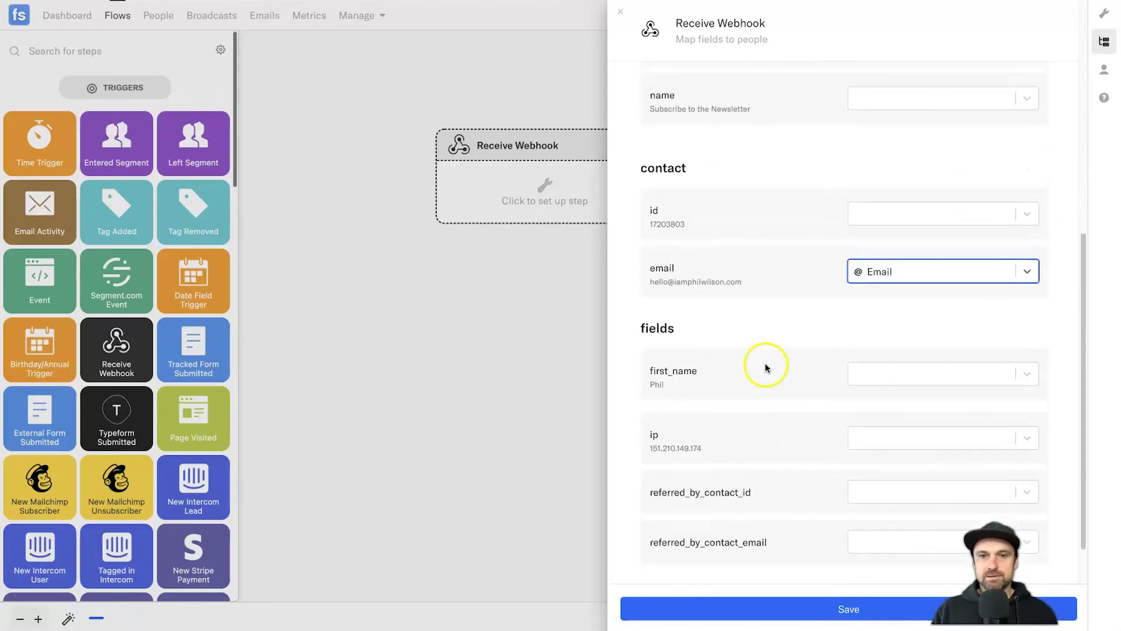
pyautogui.click(951, 377)
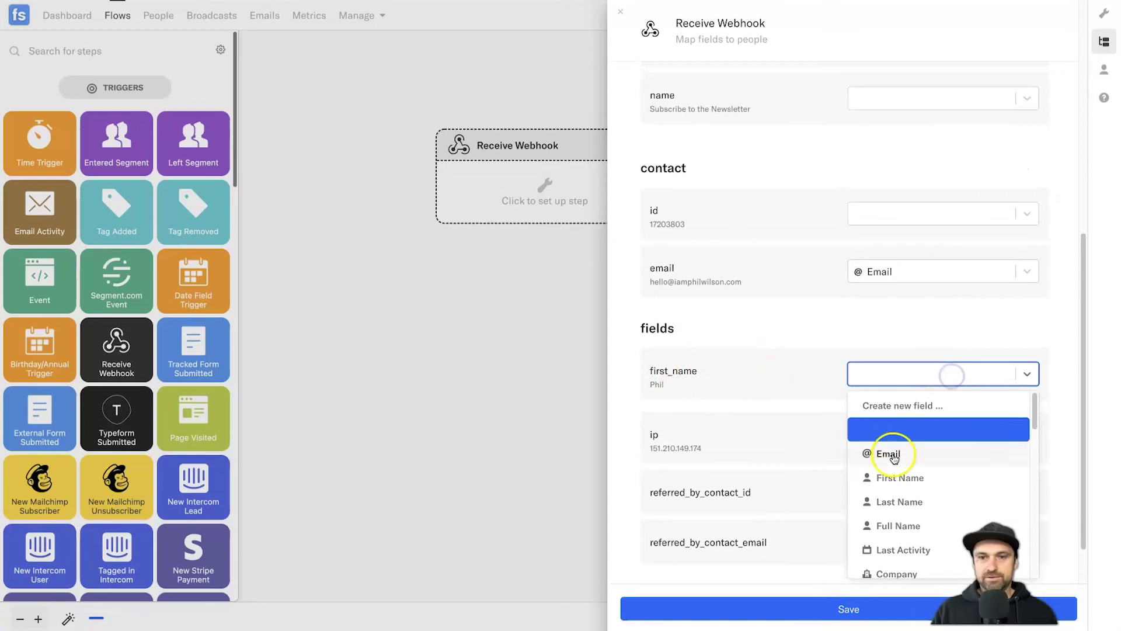
pyautogui.click(891, 476)
# - Map the funnel name to Subscribed Into and save the webhook mapping
pyautogui.scroll(-2, 795, 373)
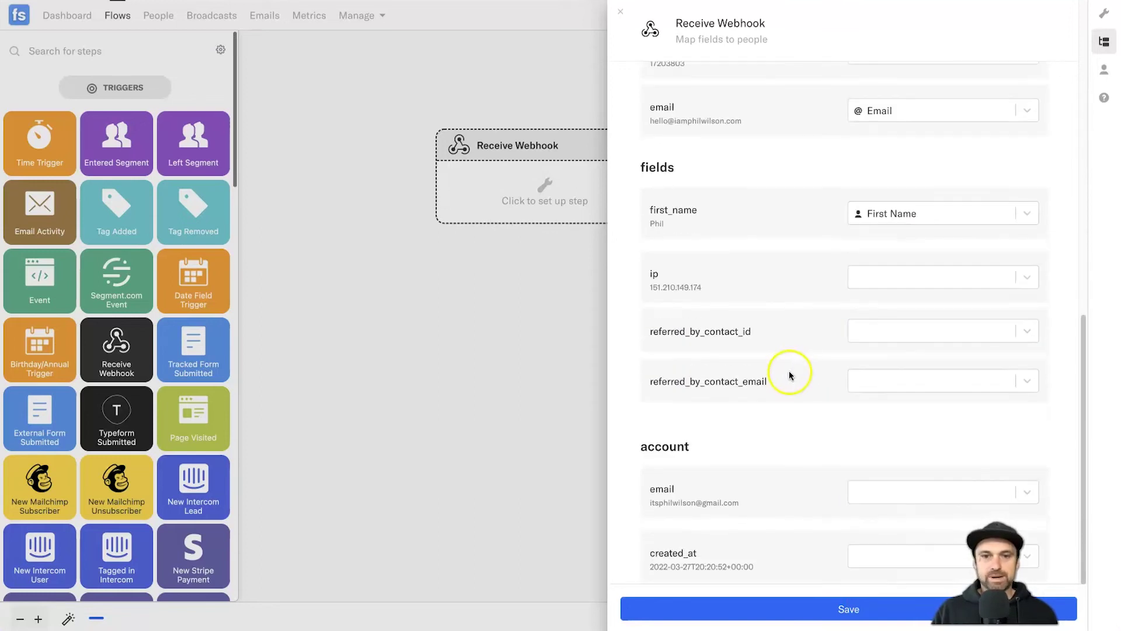
pyautogui.scroll(3, 813, 435)
pyautogui.scroll(1, 806, 425)
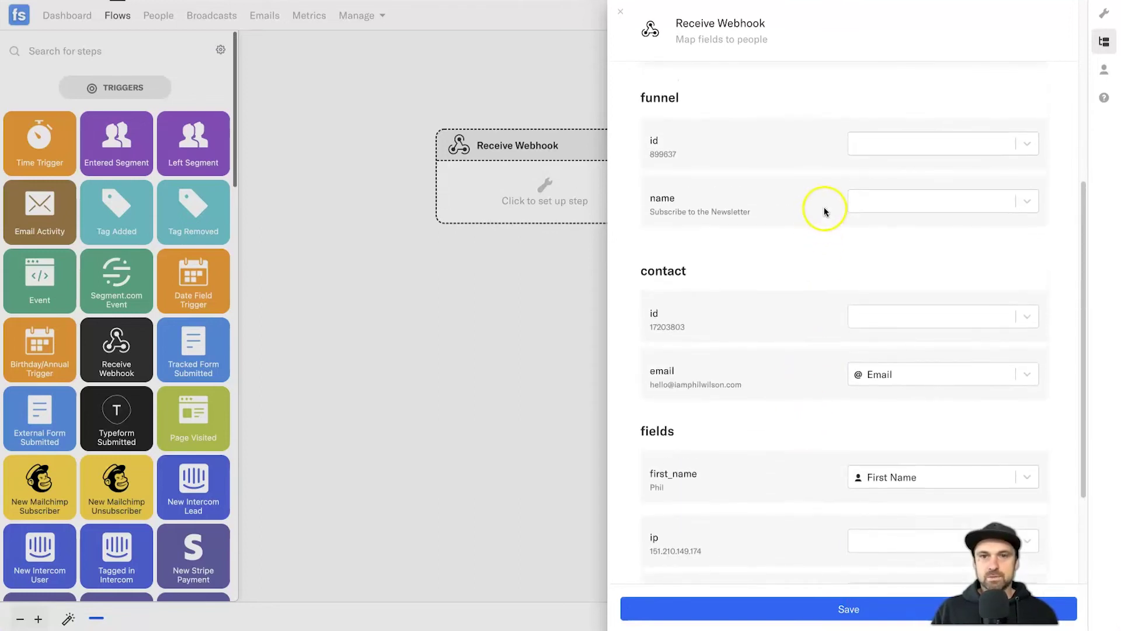
pyautogui.click(888, 199)
pyautogui.scroll(-3, 907, 329)
pyautogui.scroll(-5, 907, 329)
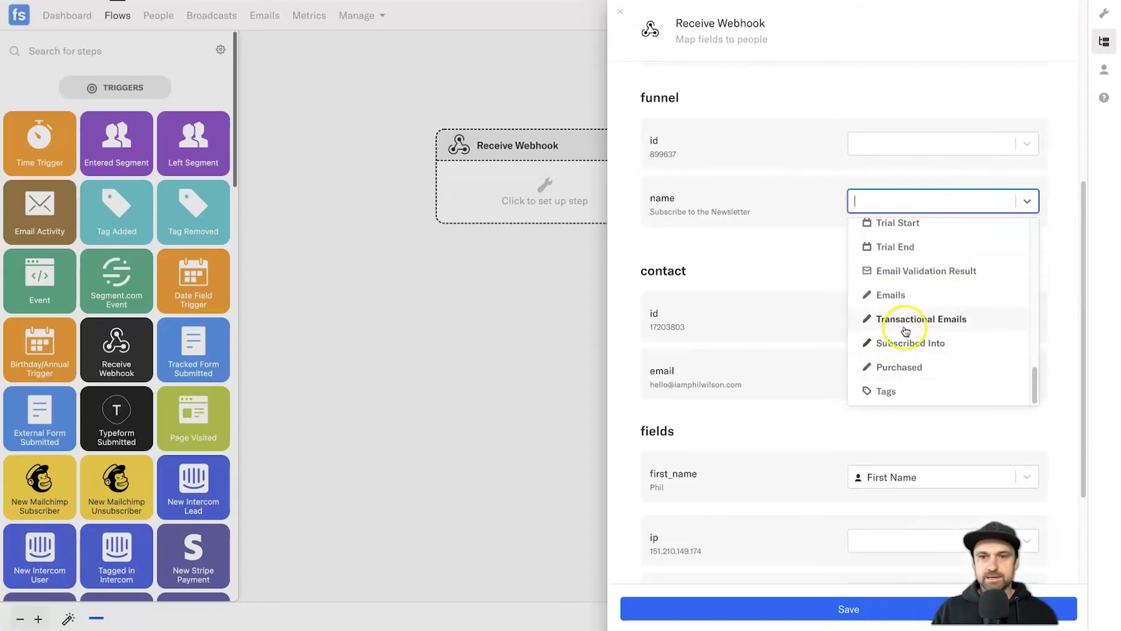
pyautogui.click(911, 343)
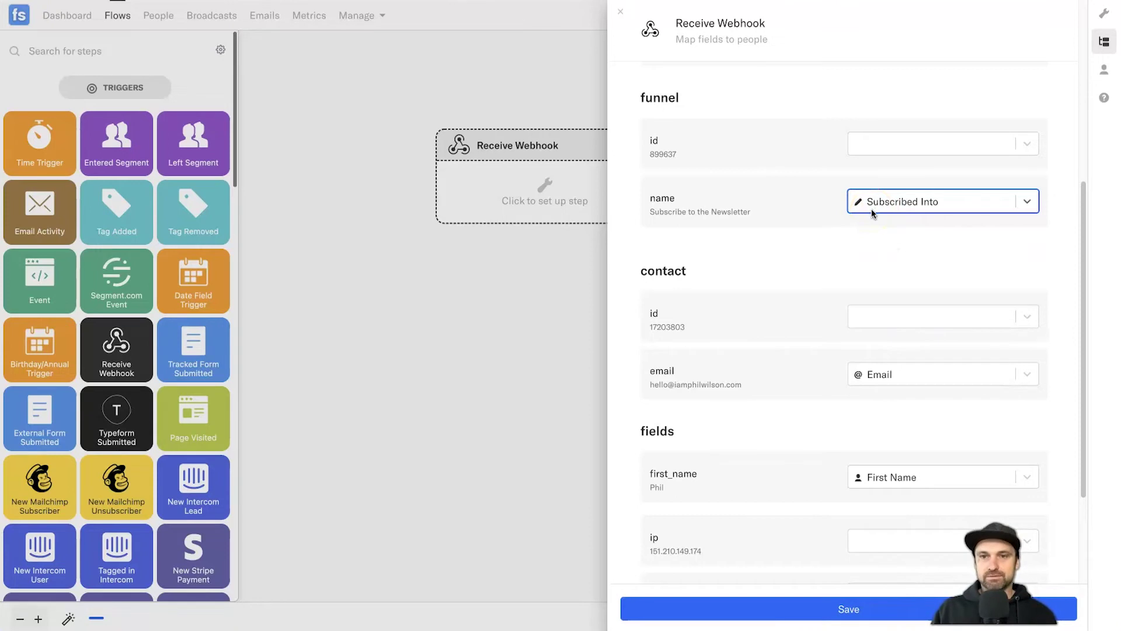
pyautogui.click(712, 606)
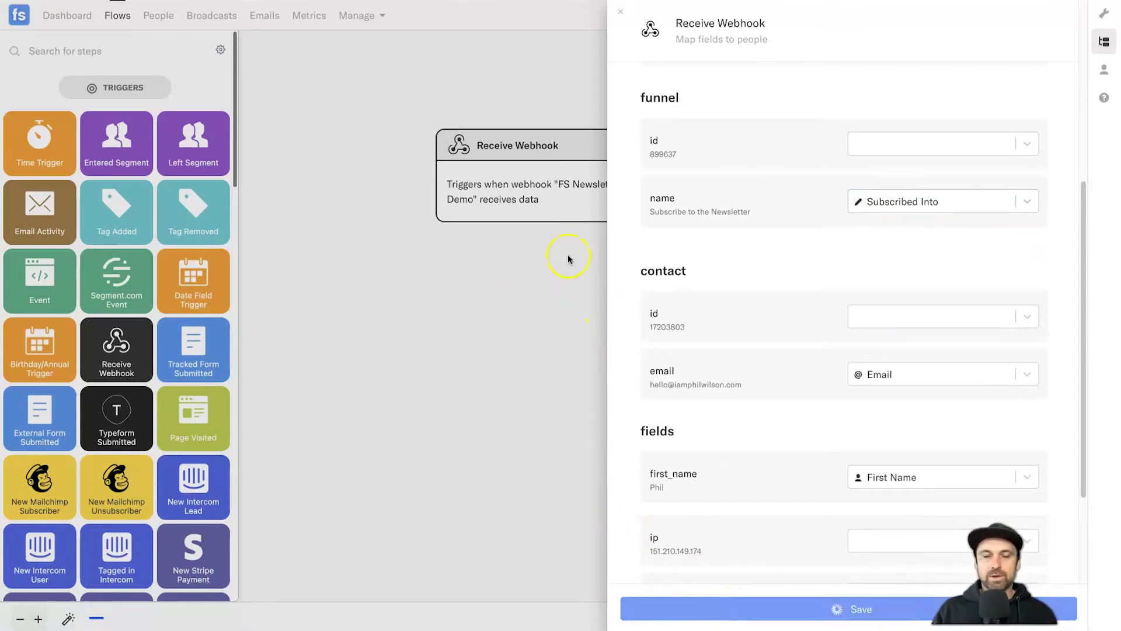
pyautogui.scroll(-6, 94, 362)
# - Place an Add Tag step below Receive Webhook that applies a newly created 'FS Newsletter Demo' tag
pyautogui.scroll(-5, 92, 366)
pyautogui.scroll(5, 92, 368)
pyautogui.scroll(-8, 91, 371)
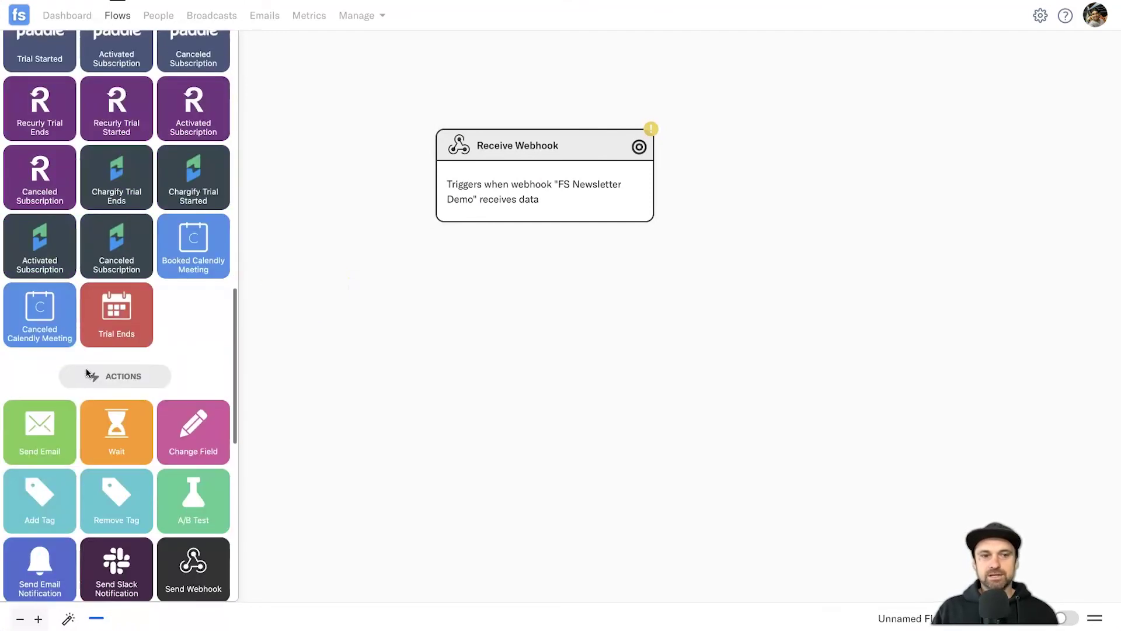
pyautogui.moveTo(40, 496); pyautogui.dragTo(521, 315)
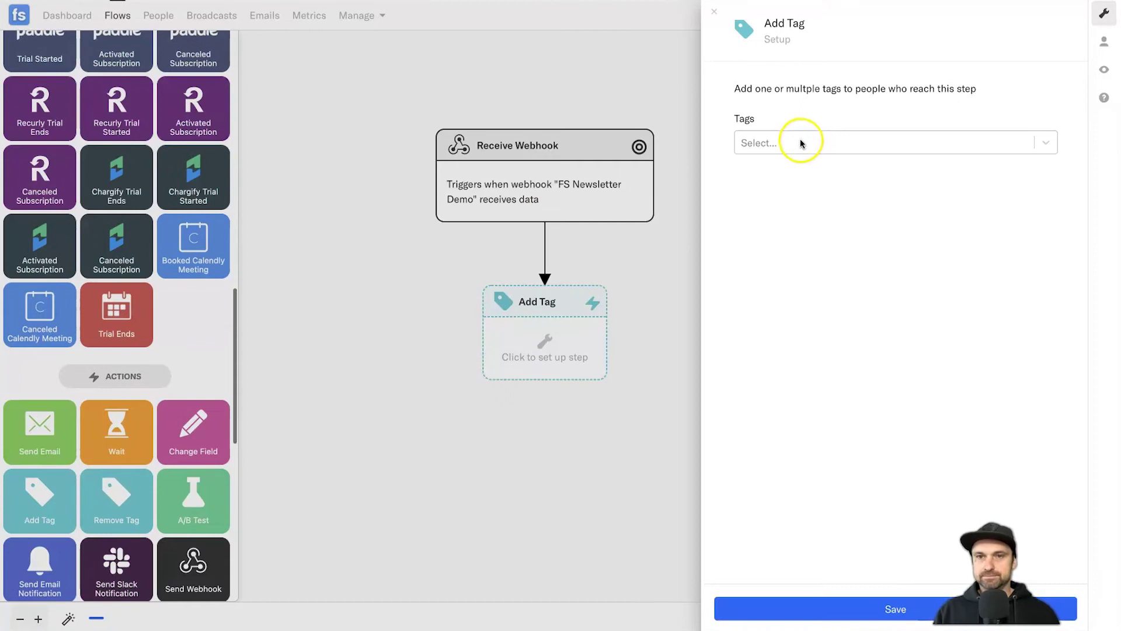
pyautogui.click(796, 145)
pyautogui.write('FS Newsletter Demo')
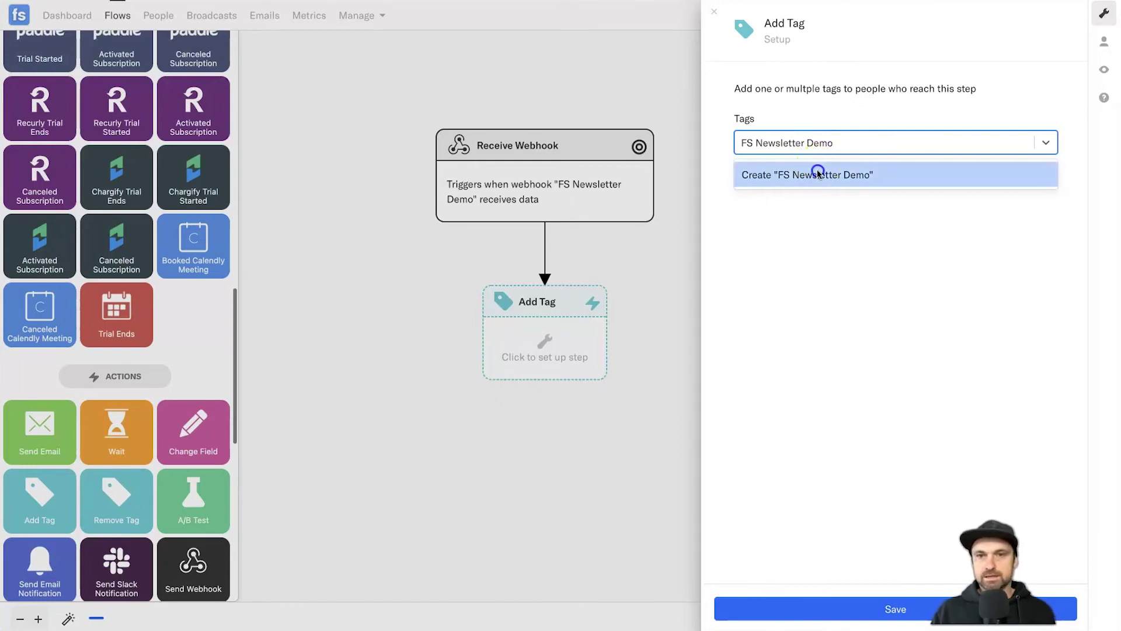
pyautogui.click(816, 172)
pyautogui.click(812, 616)
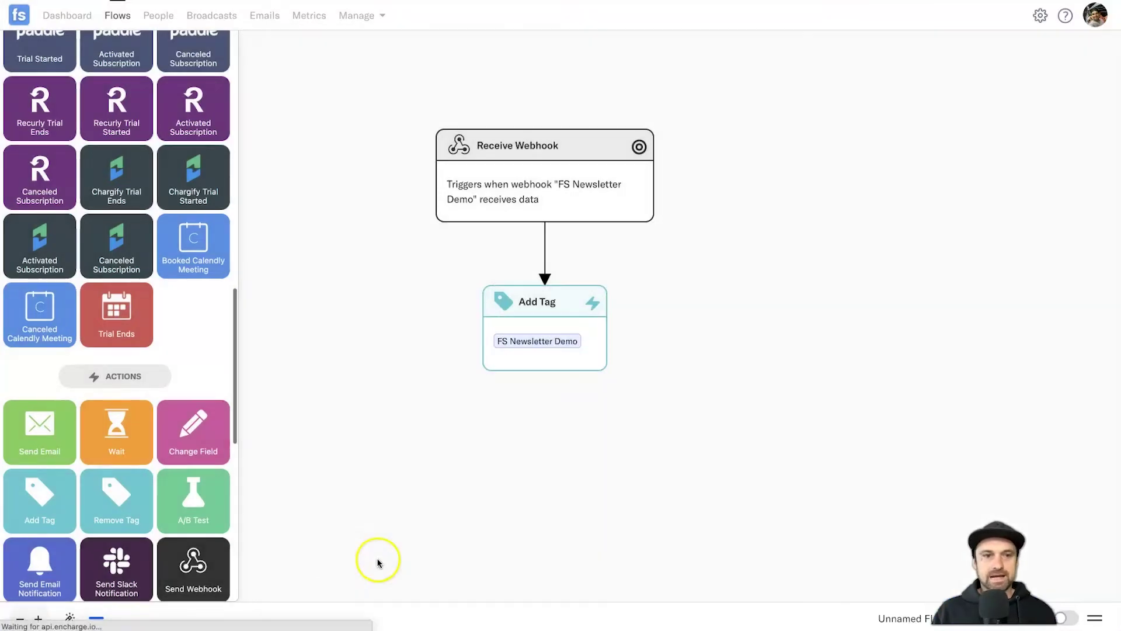
pyautogui.scroll(-2, 185, 538)
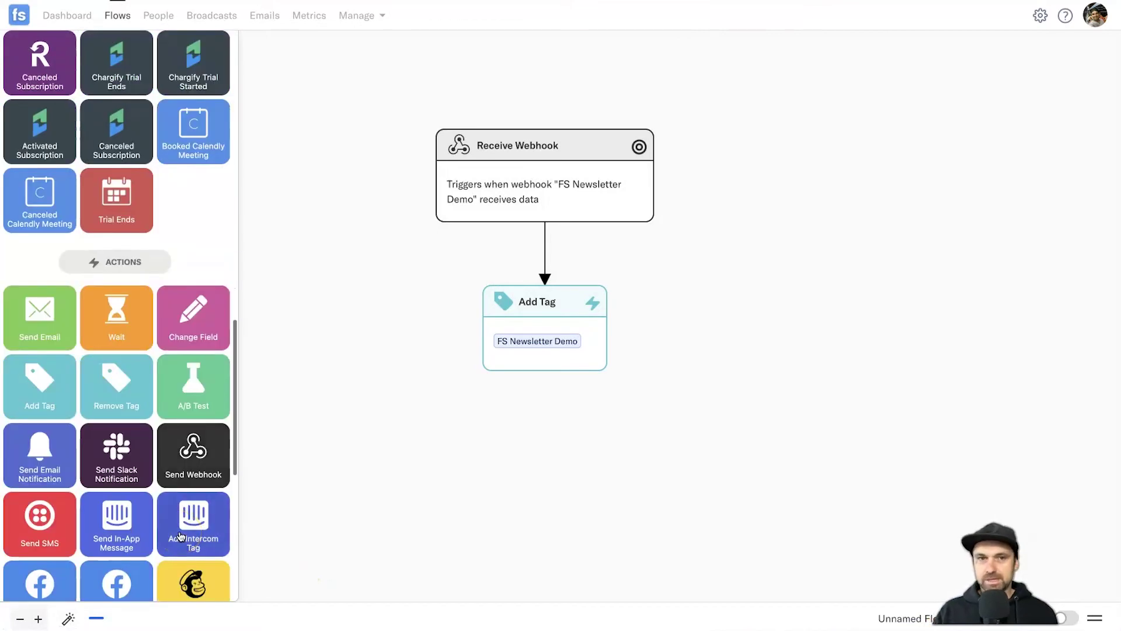
# - Connect a Wait step of 100 days after Add Tag and save the flow
pyautogui.moveTo(116, 315); pyautogui.dragTo(535, 451)
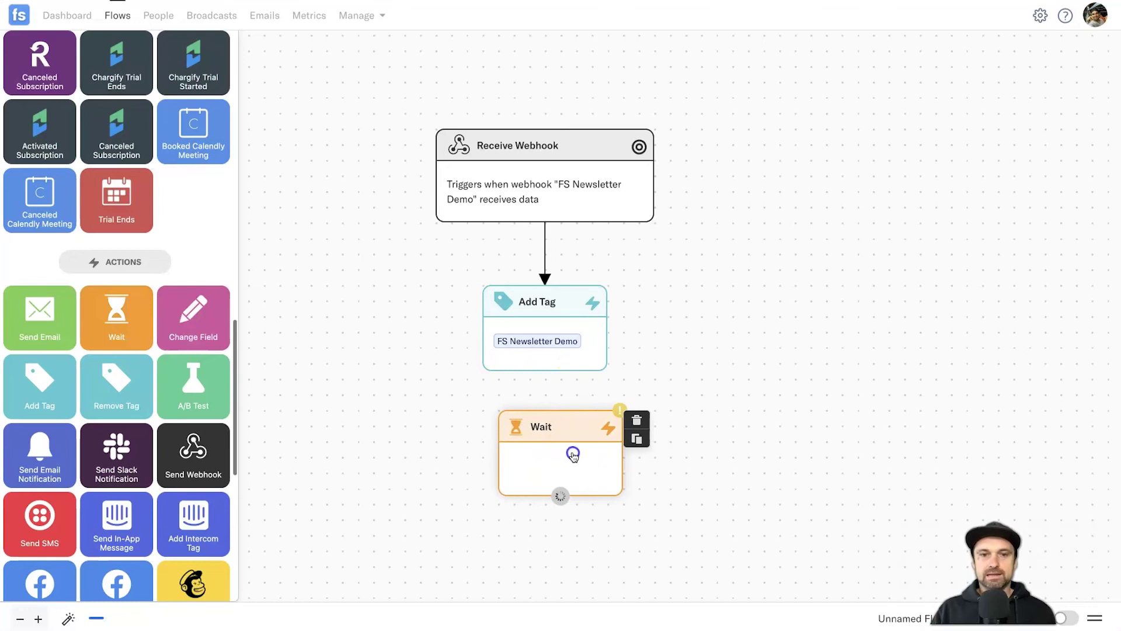
pyautogui.moveTo(545, 371); pyautogui.dragTo(538, 463)
pyautogui.click(544, 463)
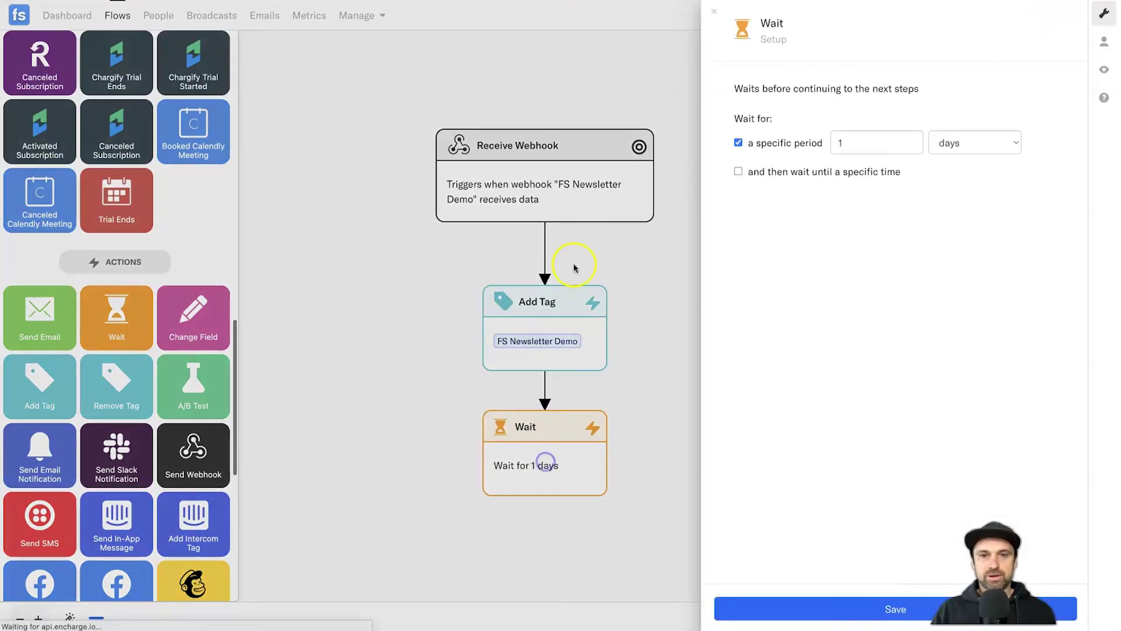
pyautogui.click(846, 138)
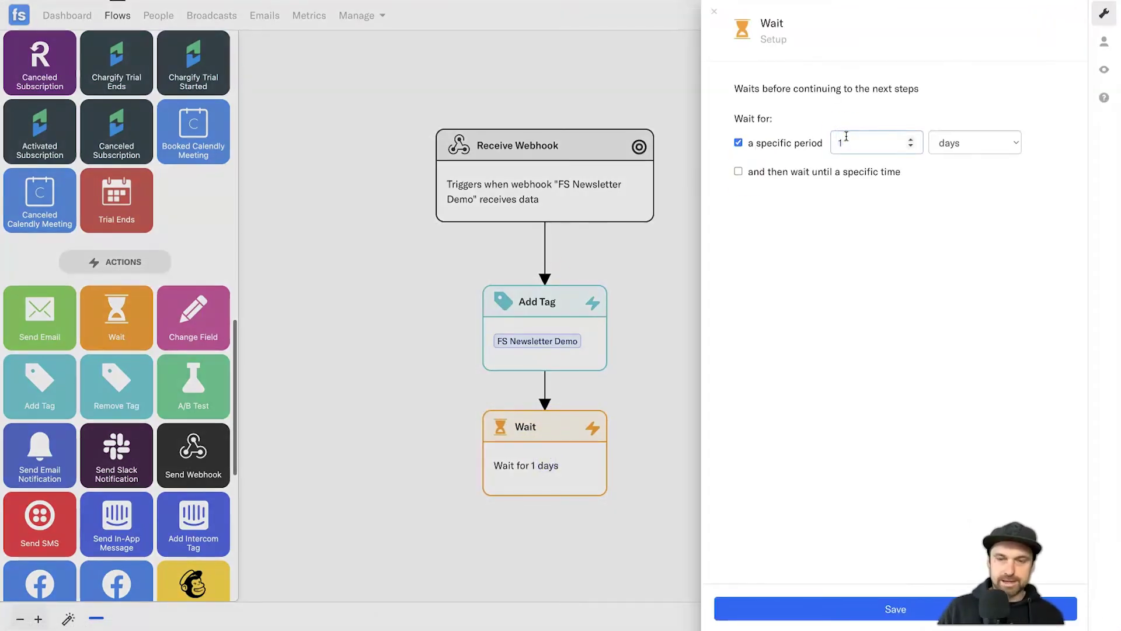
pyautogui.click(795, 609)
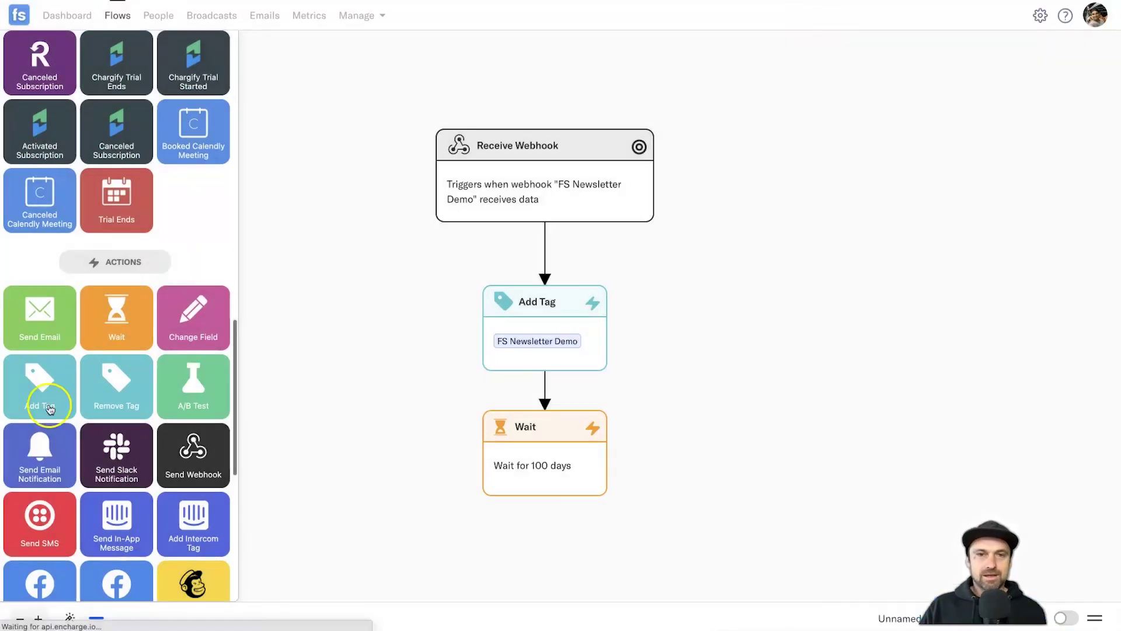
pyautogui.moveTo(50, 409); pyautogui.dragTo(404, 183)
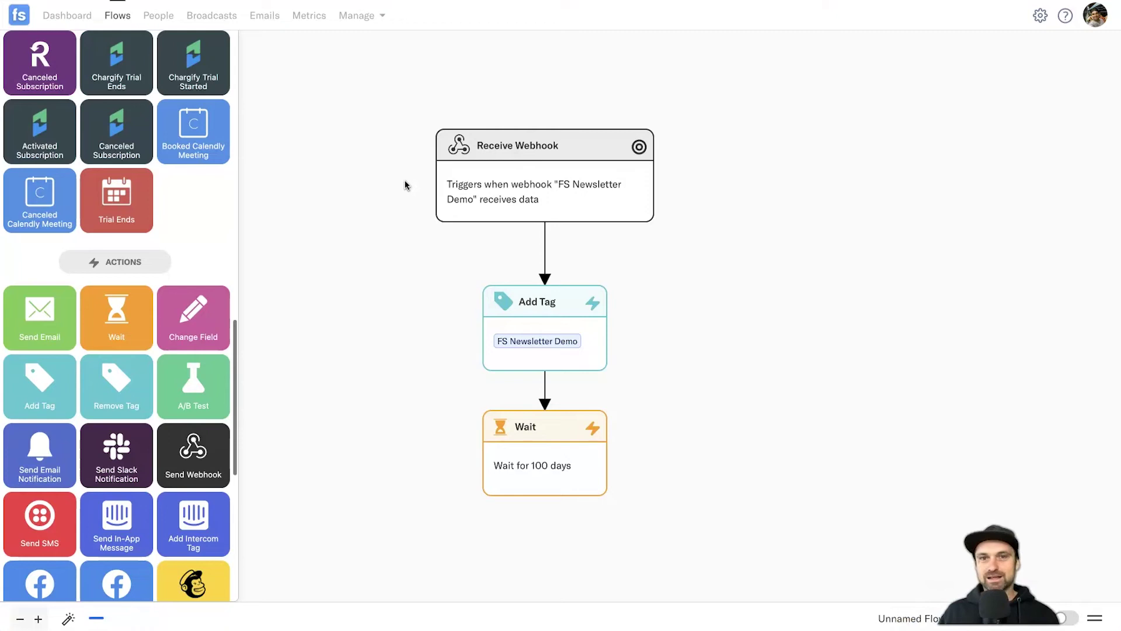
pyautogui.click(420, 180)
pyautogui.click(784, 496)
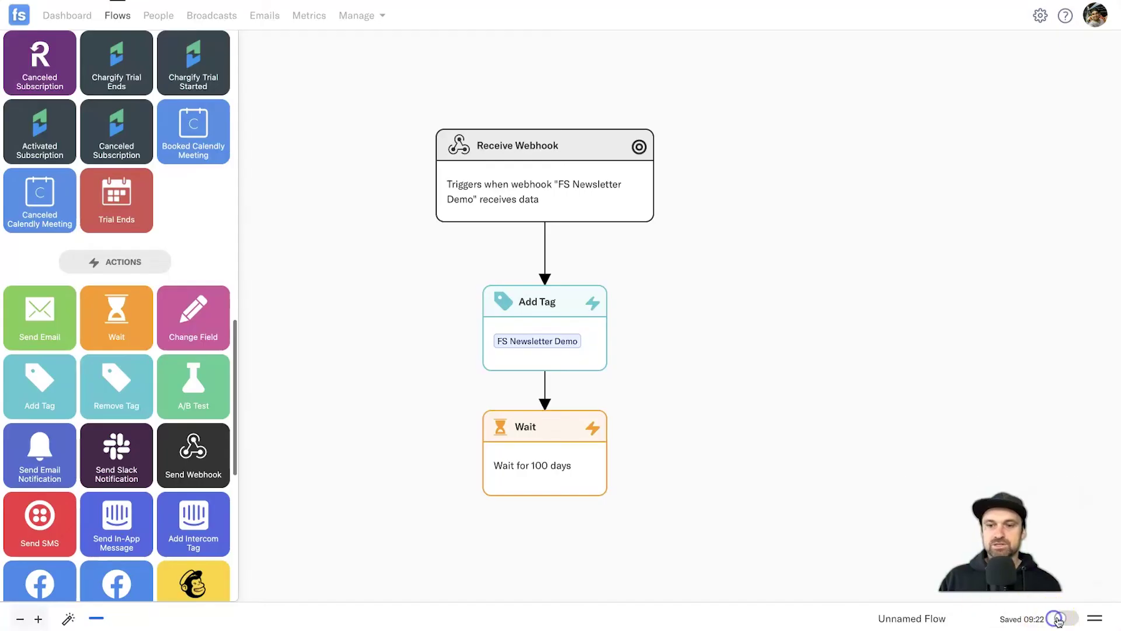
# - Switch the flow on and rename it to 'FS Newsletter Demo'
pyautogui.click(904, 617)
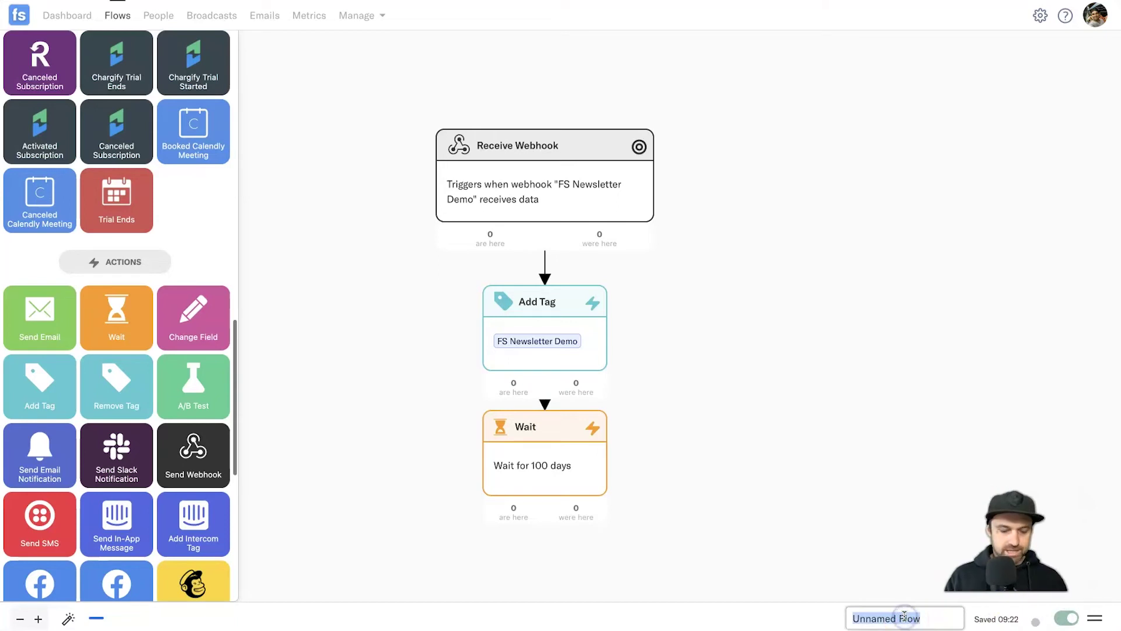
pyautogui.write('N')
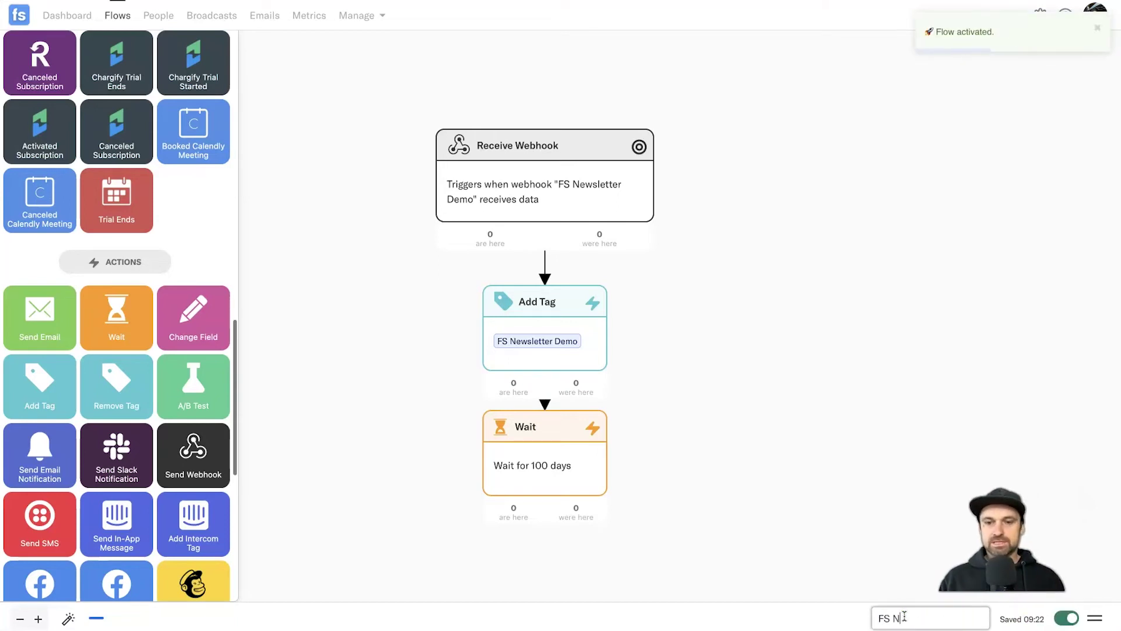
pyautogui.write('S Newsletter Demo')
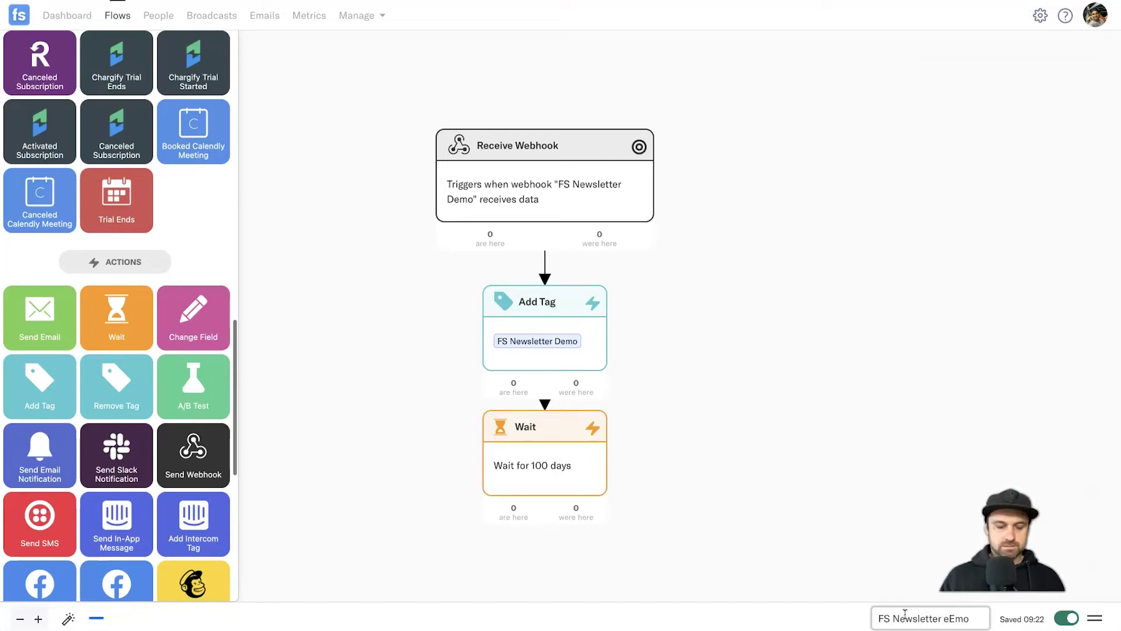
pyautogui.press('Return')
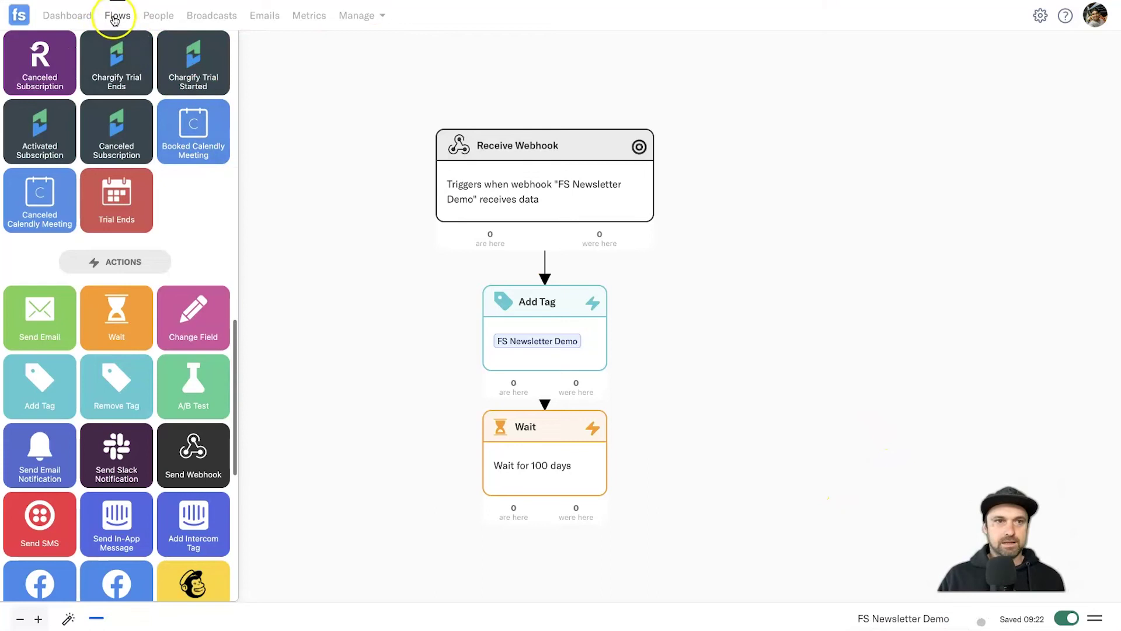
# - Reopen FS Newsletter Demo from the Flows list and bring up the newsletter opt-in page
pyautogui.click(111, 19)
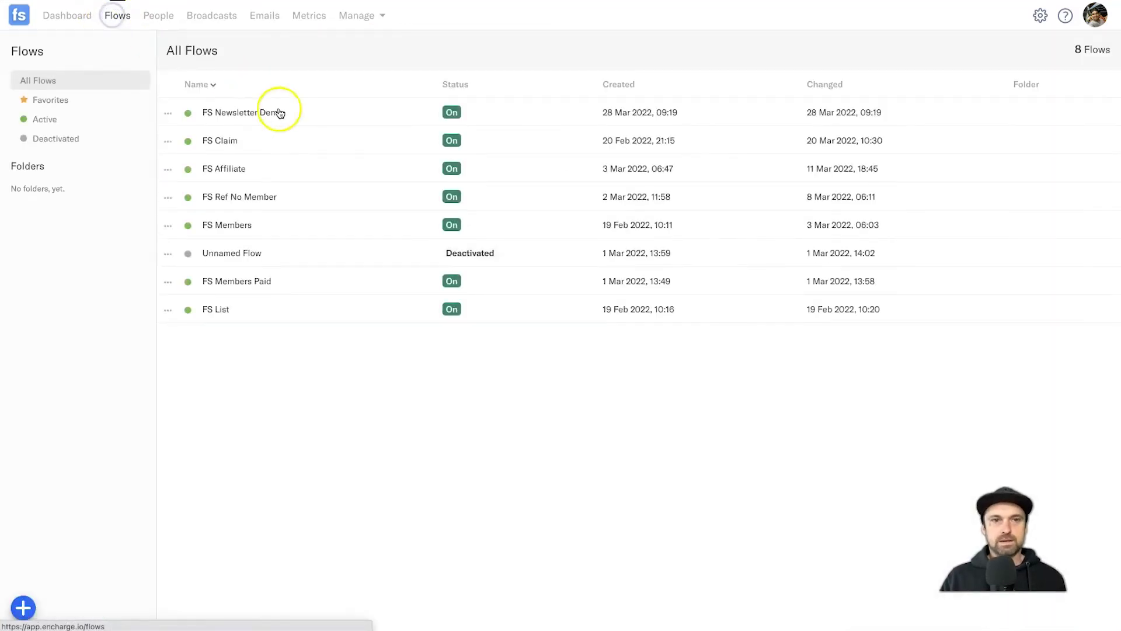
pyautogui.click(238, 112)
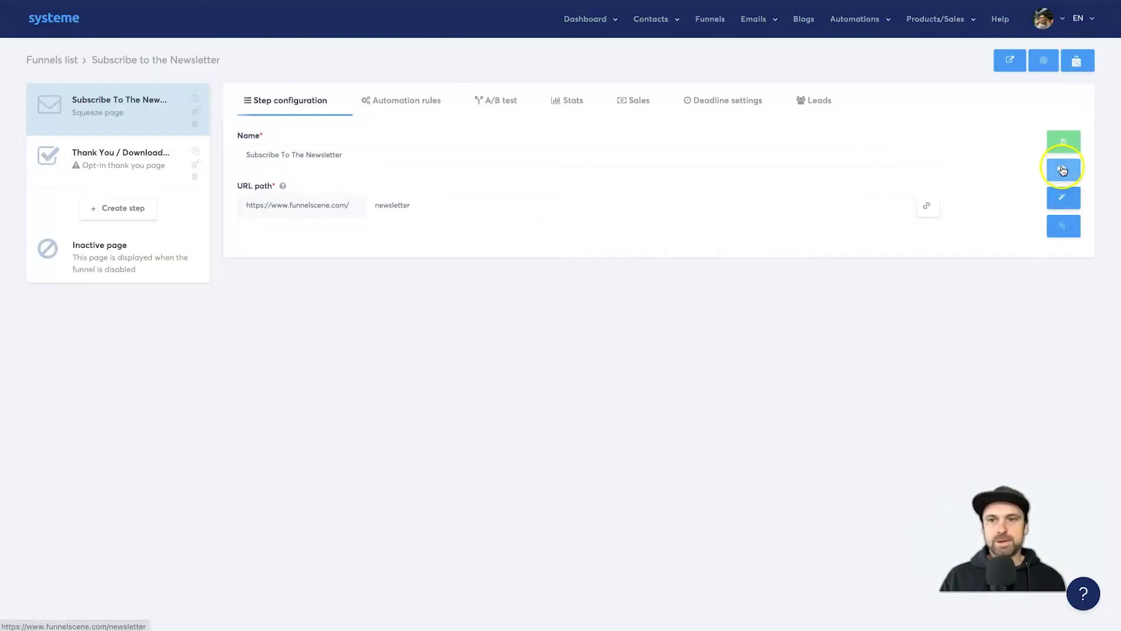
pyautogui.click(1063, 170)
pyautogui.click(362, 298)
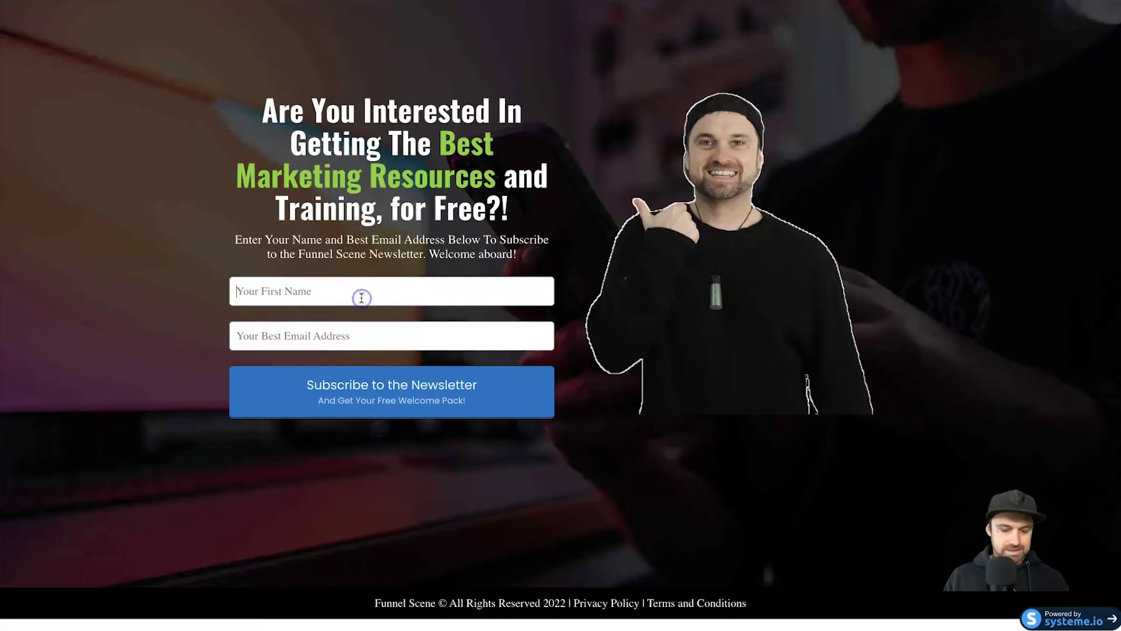
# - Submit the opt-in form with a test first name and a corrected e-mail address
pyautogui.write('Bob')
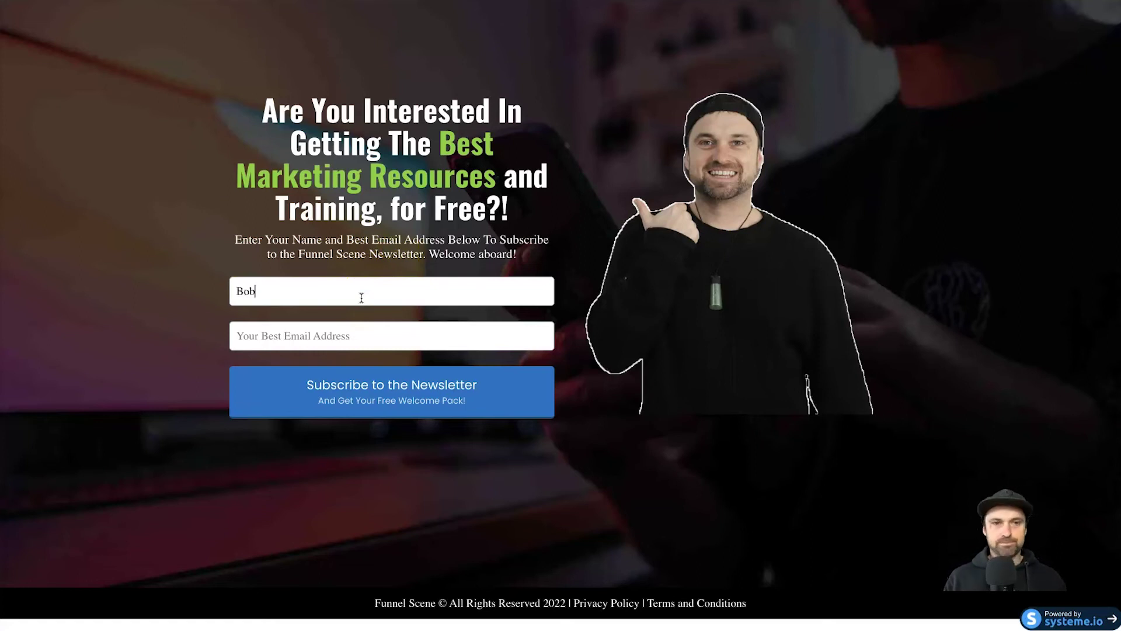
pyautogui.press('Tab')
pyautogui.write('bbo')
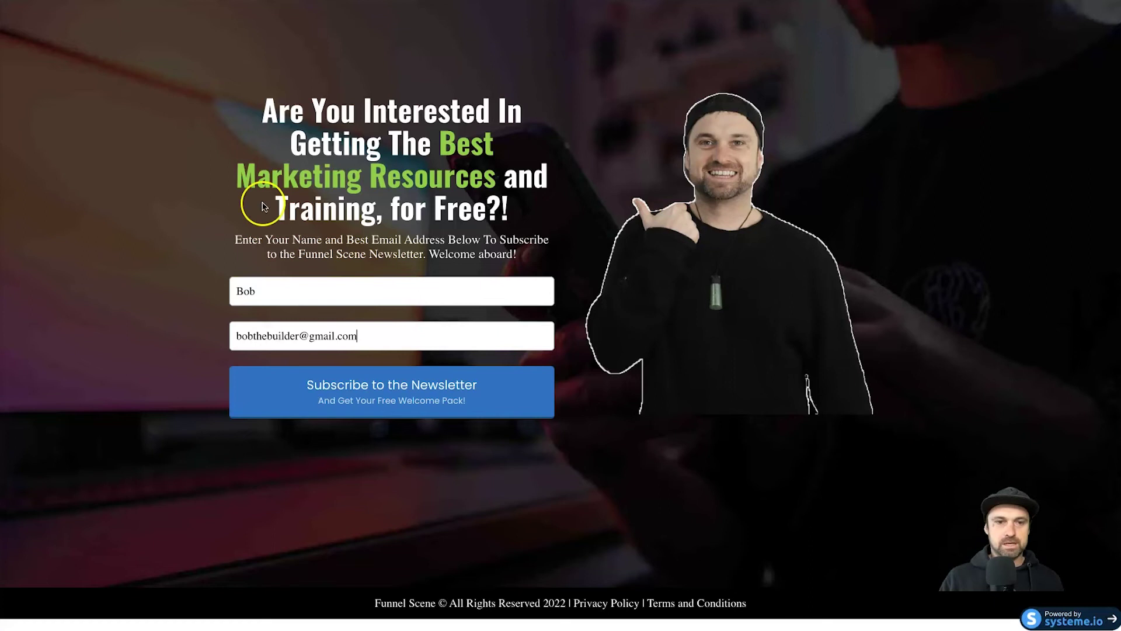
pyautogui.click(321, 402)
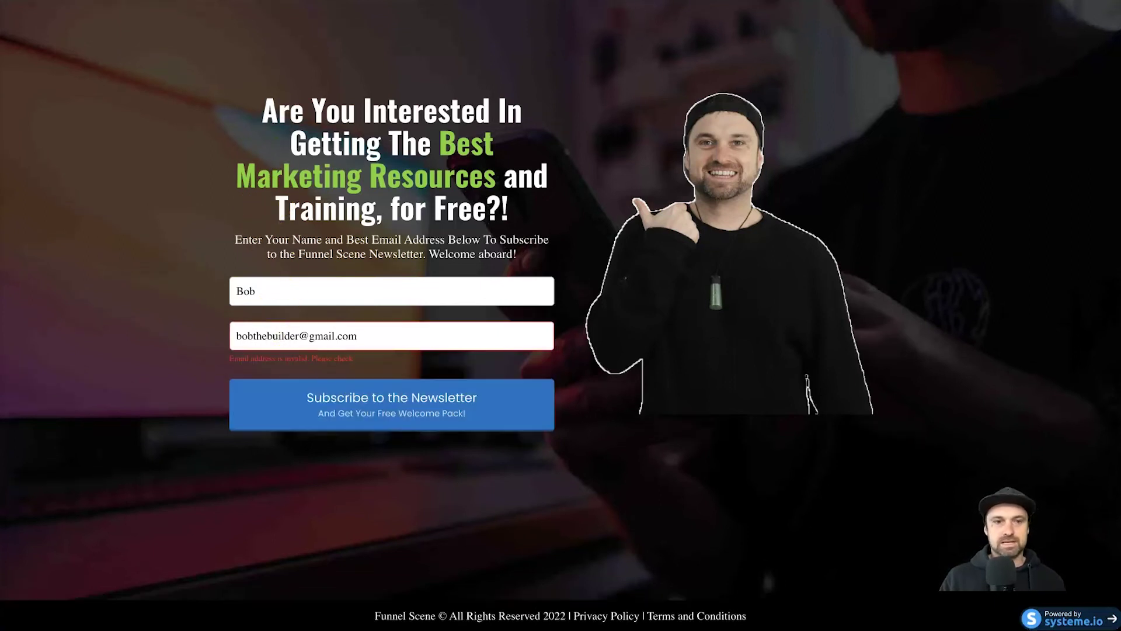
pyautogui.moveTo(298, 333); pyautogui.dragTo(217, 338)
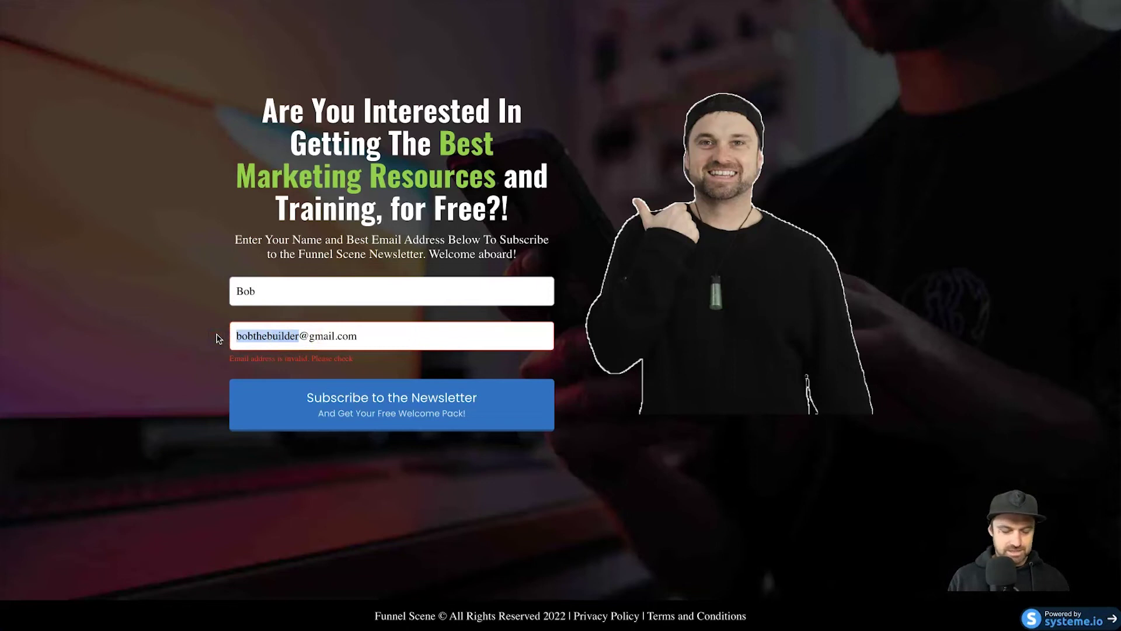
pyautogui.hotkey('ctrl', 'a')
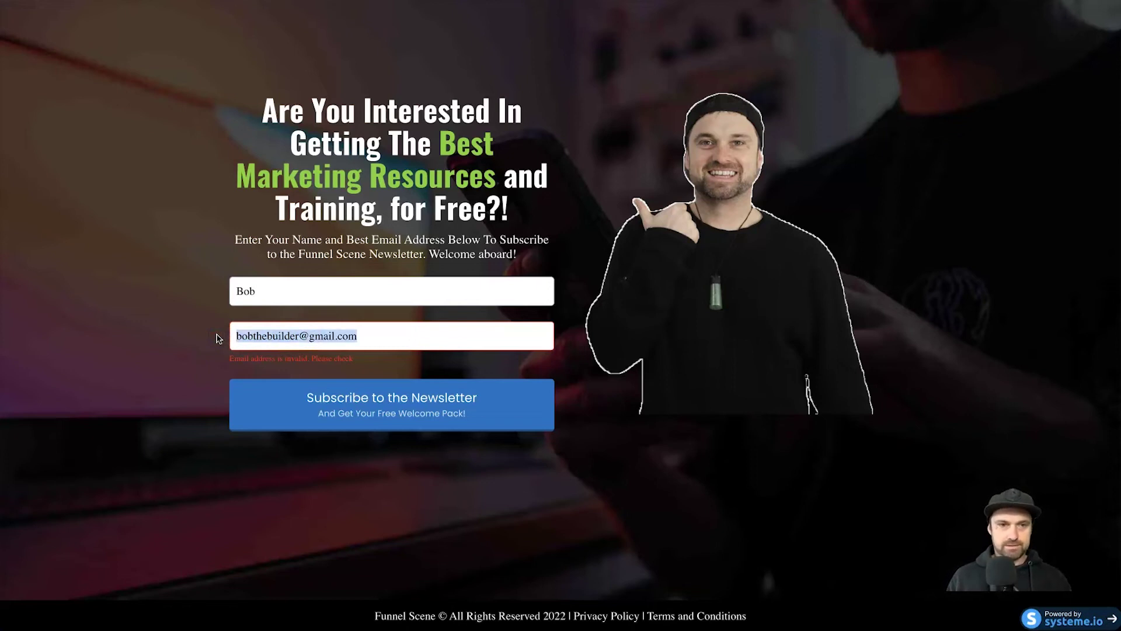
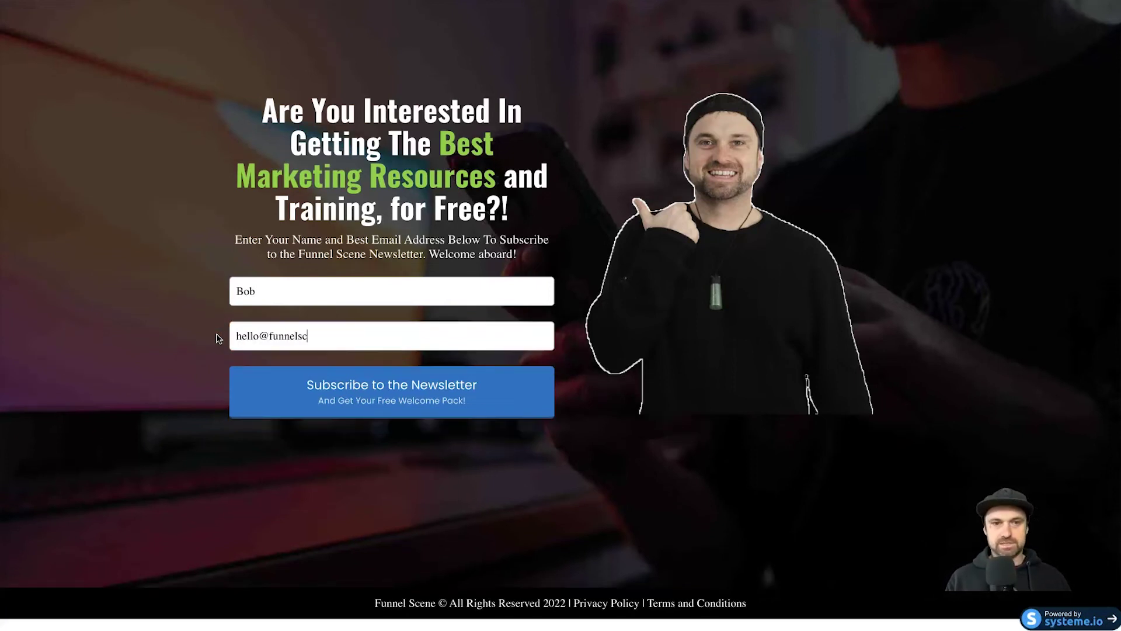
pyautogui.click(272, 377)
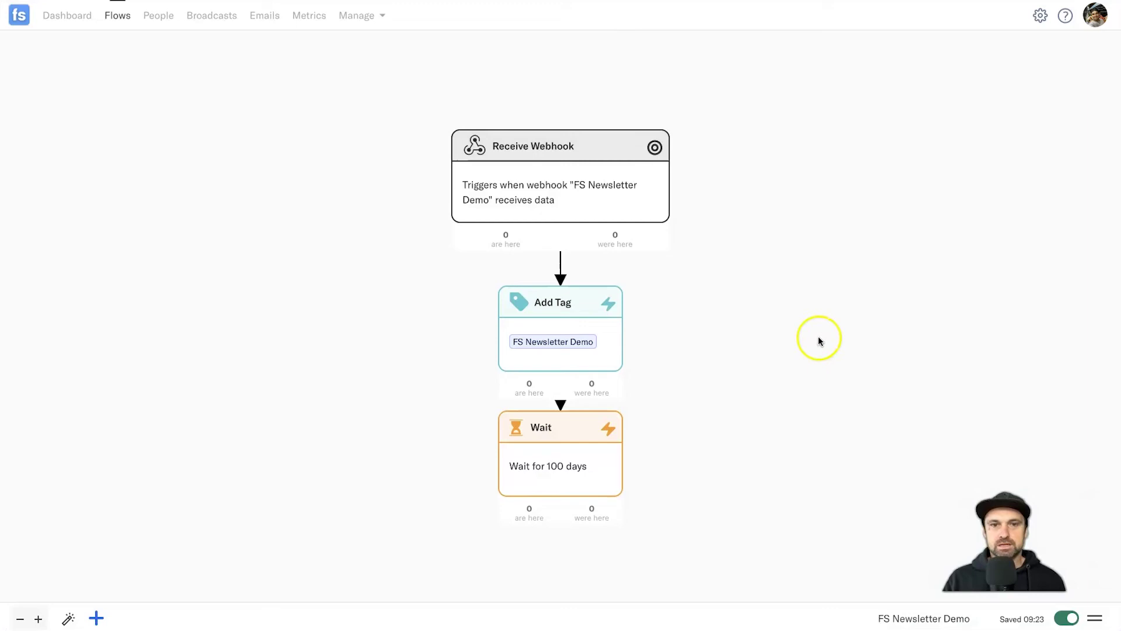
# - Confirm the test contact appears under Receive Webhook's People, then go to the People list
pyautogui.moveTo(643, 191)
pyautogui.click(604, 200)
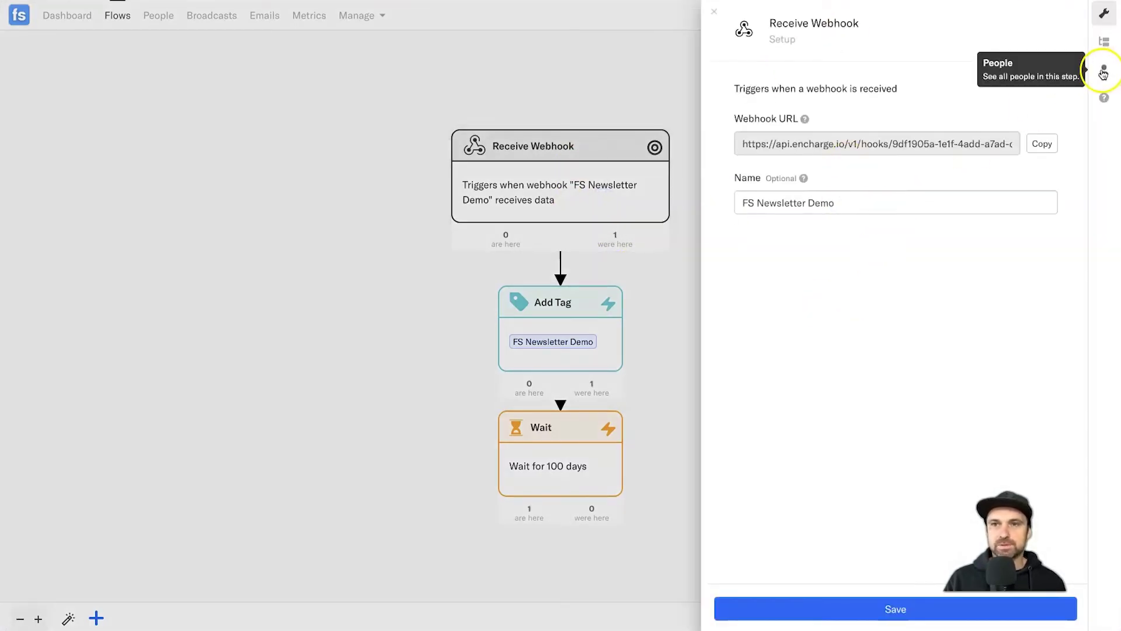
pyautogui.click(1103, 71)
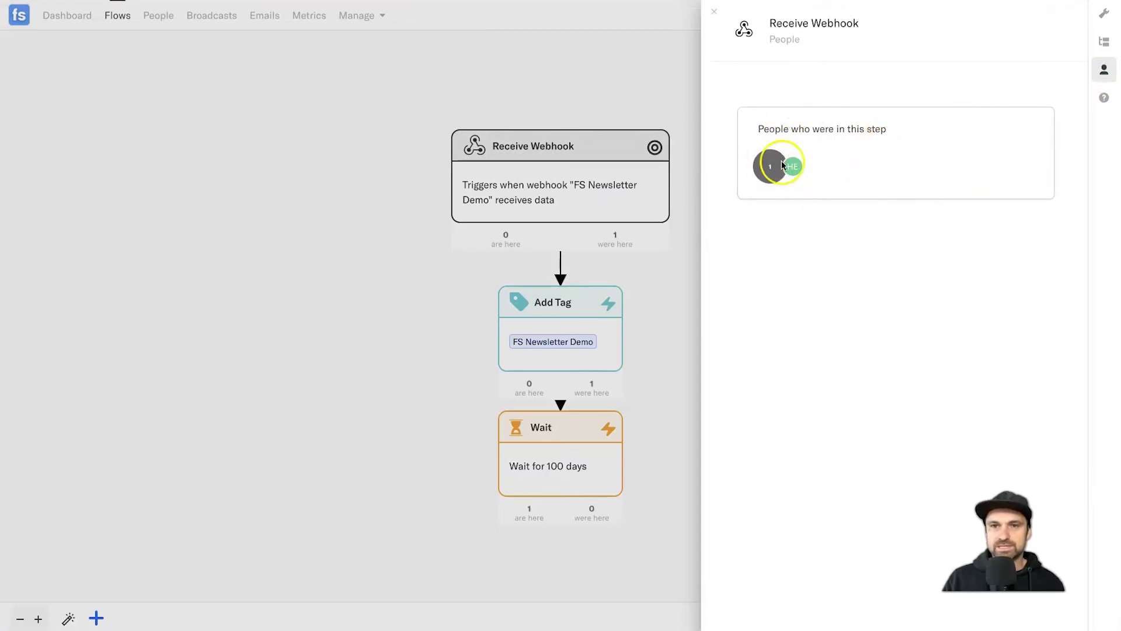
pyautogui.click(171, 42)
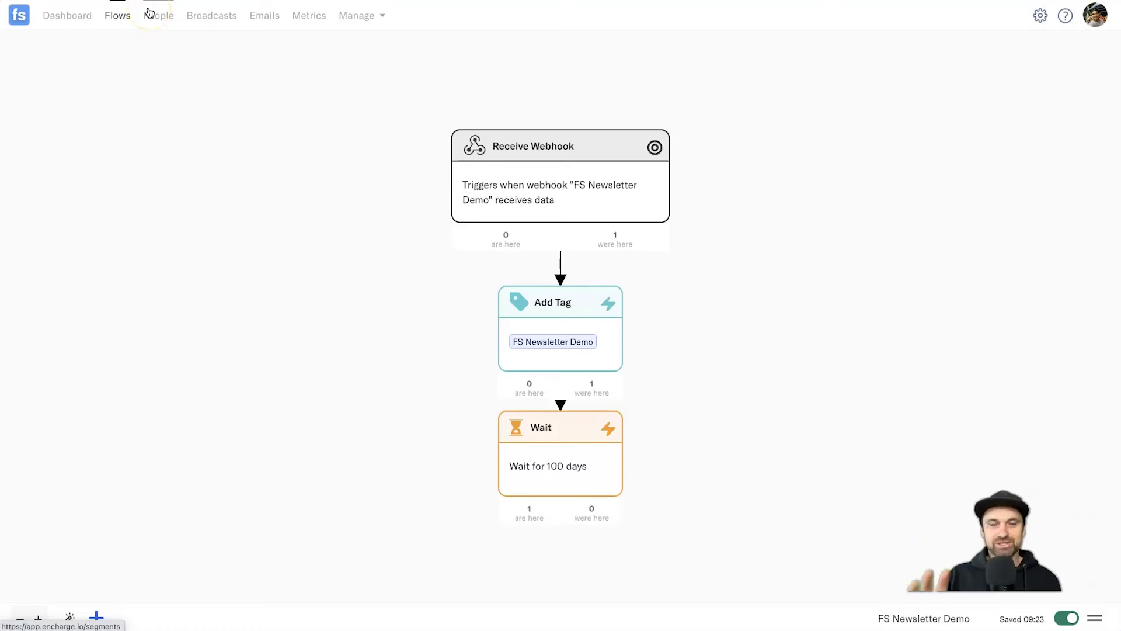
pyautogui.click(153, 15)
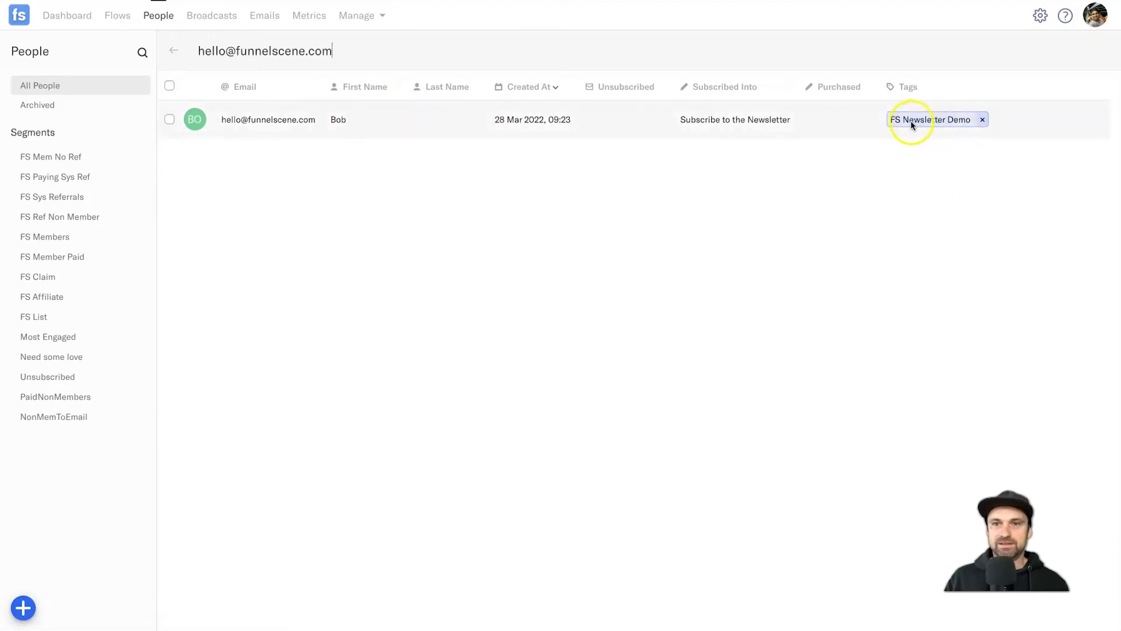
# - Open the test contact's profile to review the FS Newsletter Demo tag and flow activity
pyautogui.click(239, 120)
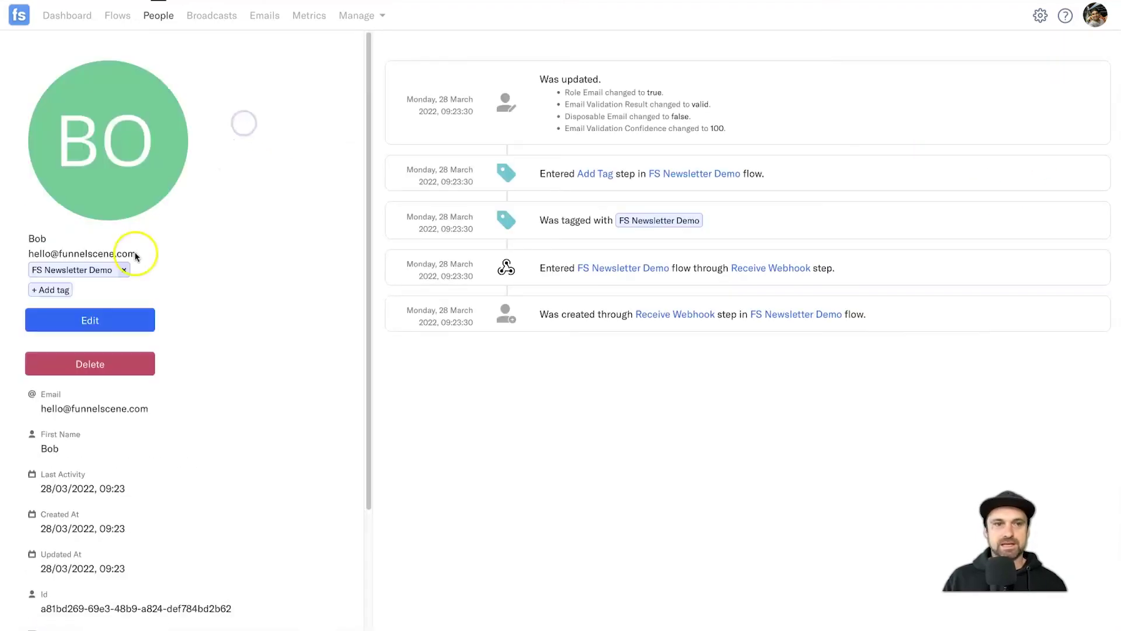
pyautogui.scroll(-4, 188, 463)
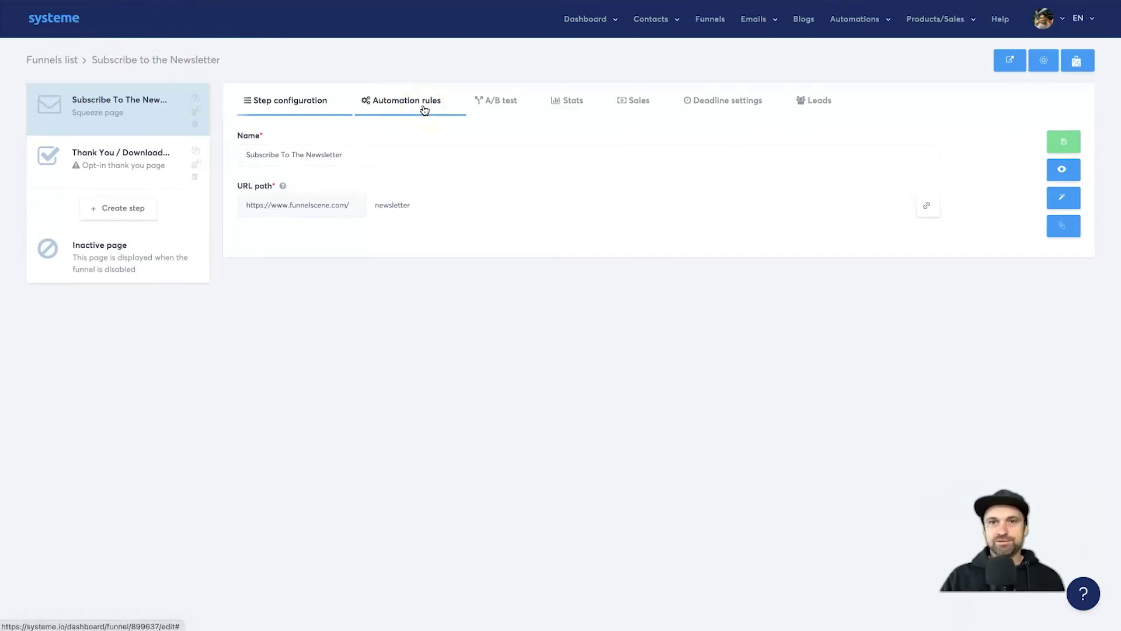
# - Create a new systeme.io workflow named 'FS Newsletter' from Automations > Workflows
pyautogui.moveTo(854, 18)
pyautogui.click(835, 58)
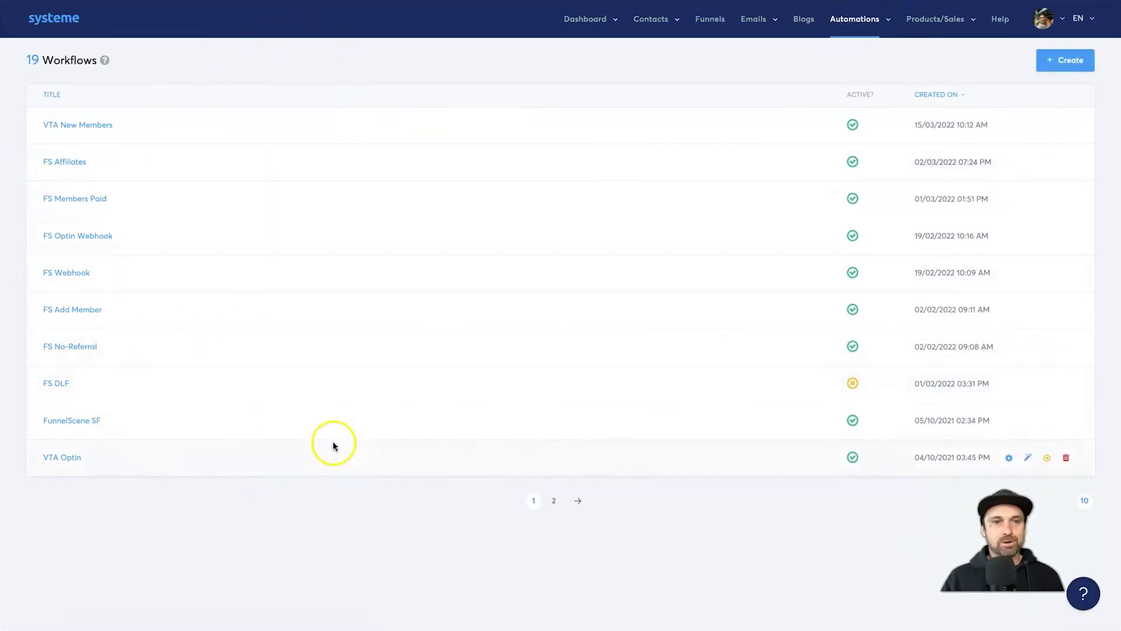
pyautogui.click(1056, 62)
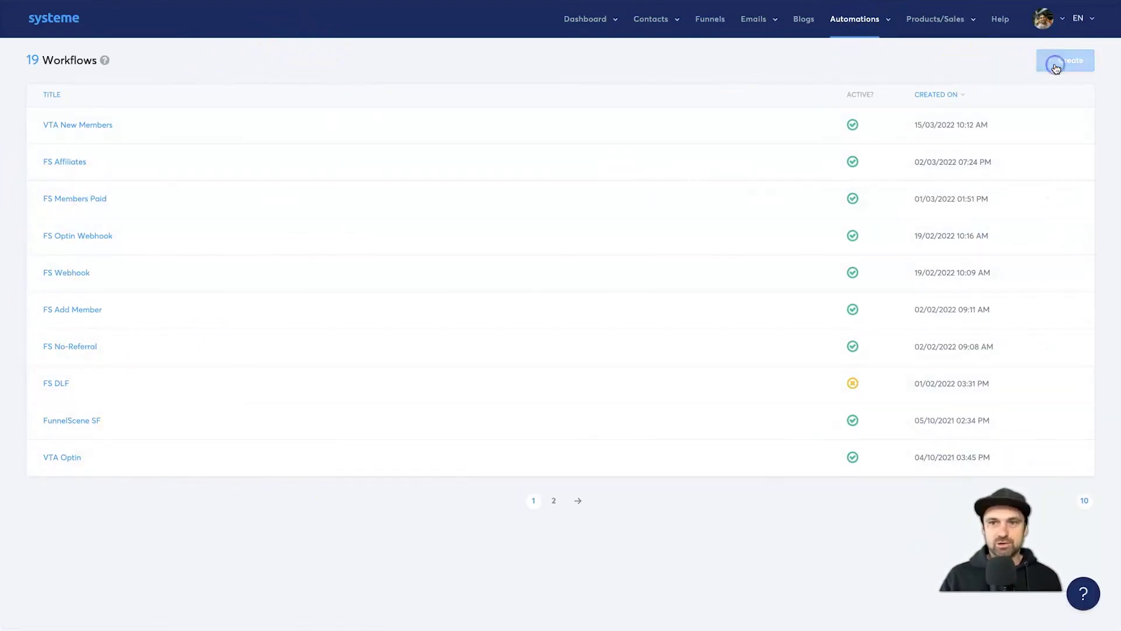
pyautogui.click(559, 163)
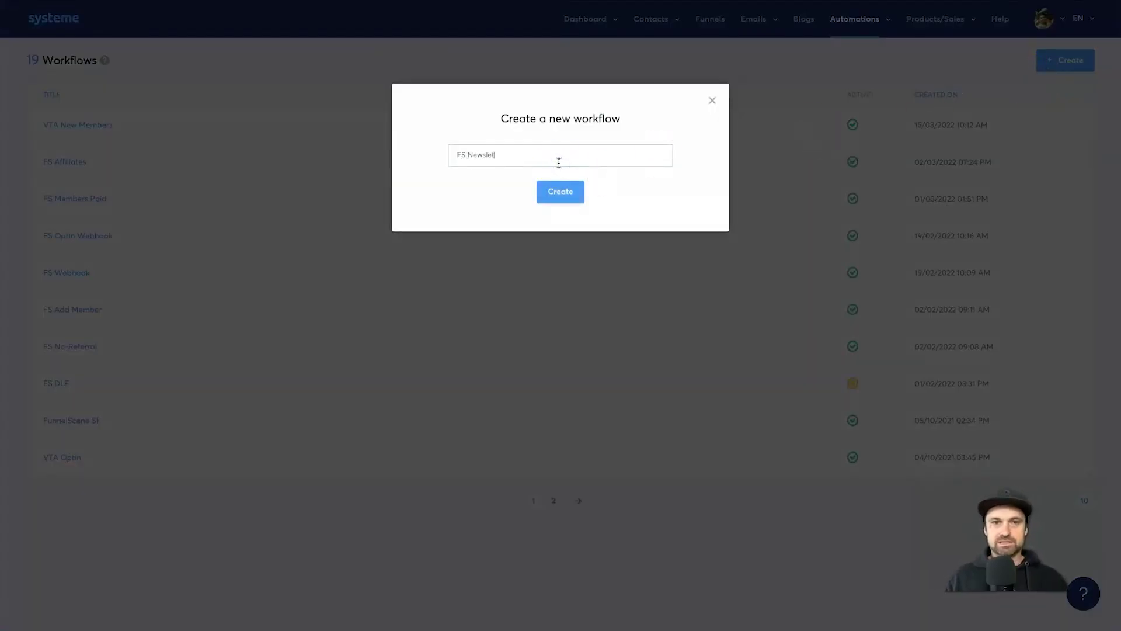
pyautogui.click(557, 200)
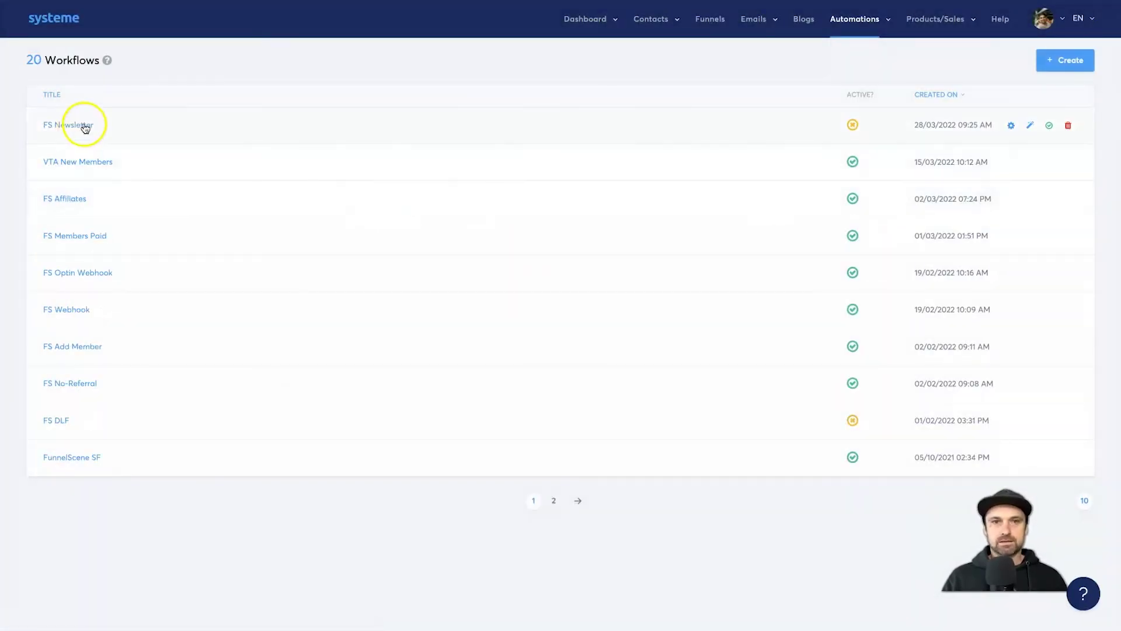
# - Activate the FS Newsletter workflow and open it in the builder
pyautogui.click(1050, 126)
pyautogui.click(549, 352)
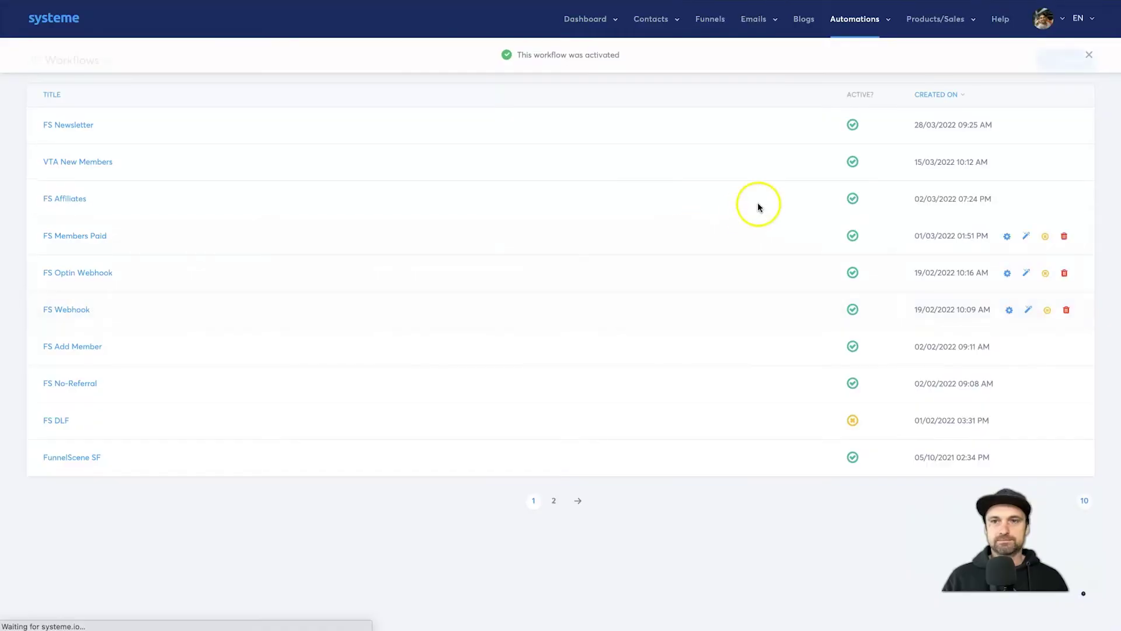
pyautogui.click(79, 127)
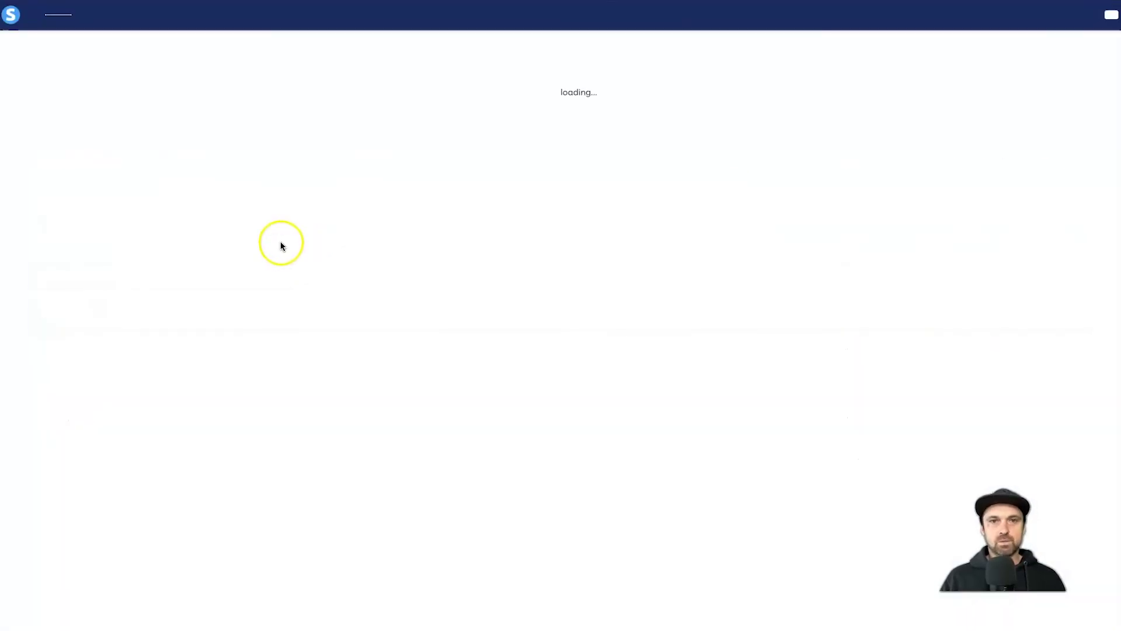
# - Start the first trigger and choose the 'Funnel form subscribed' type
pyautogui.click(560, 76)
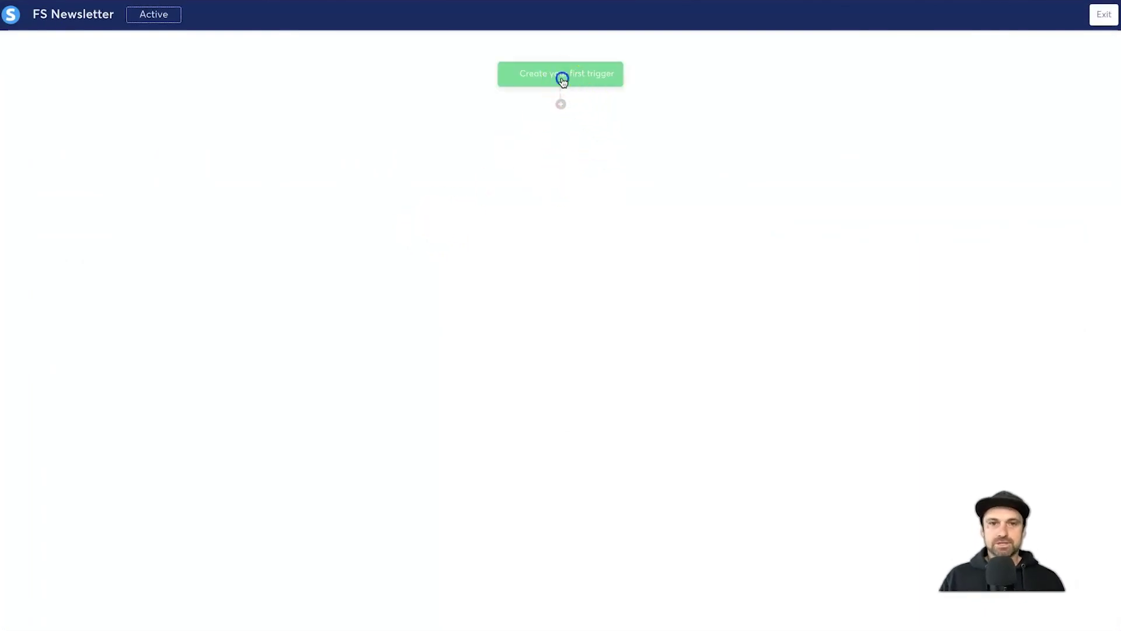
pyautogui.click(460, 280)
pyautogui.scroll(-3, 495, 391)
pyautogui.scroll(-3, 496, 389)
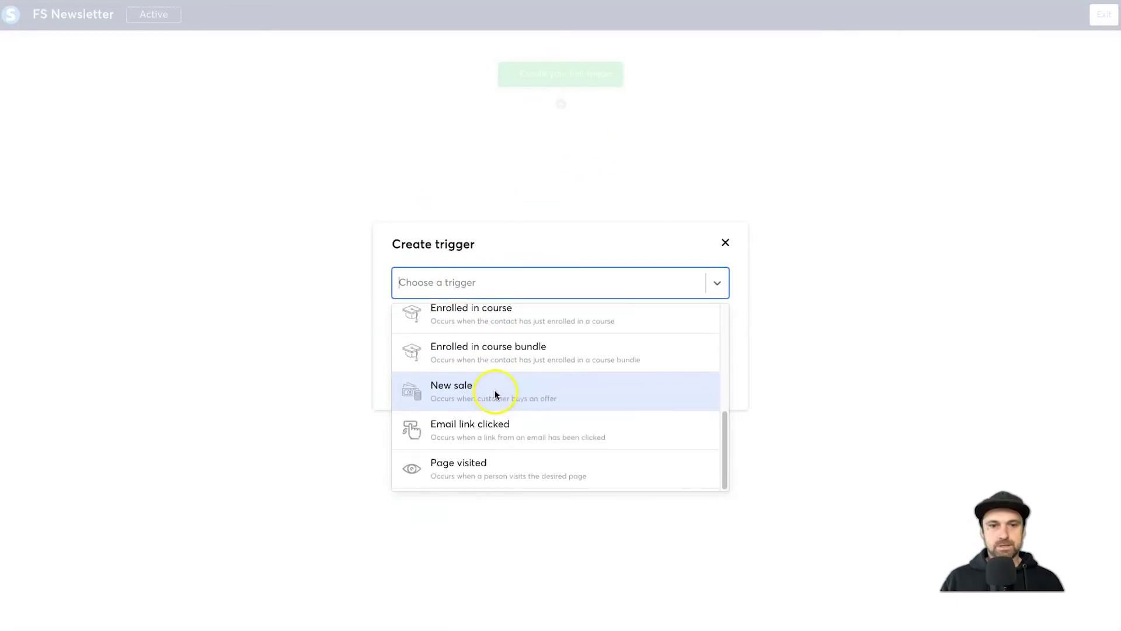
pyautogui.scroll(6, 502, 350)
pyautogui.click(506, 397)
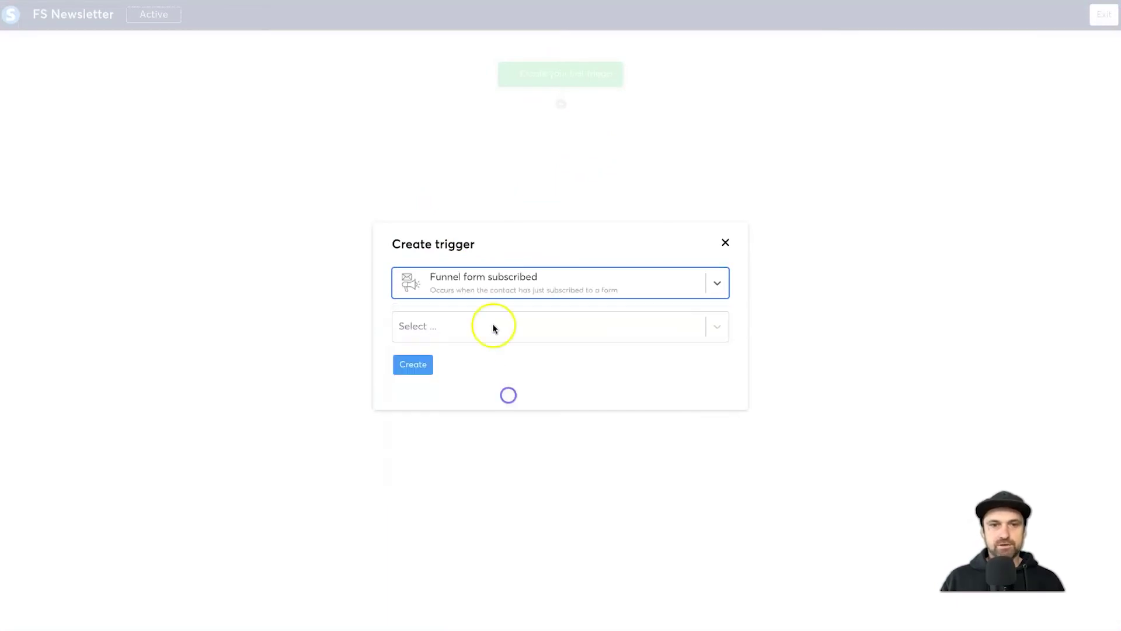
# - Select the Subscribe To The Newsletter form, create the trigger, and add a step below it
pyautogui.click(486, 326)
pyautogui.scroll(-10, 485, 369)
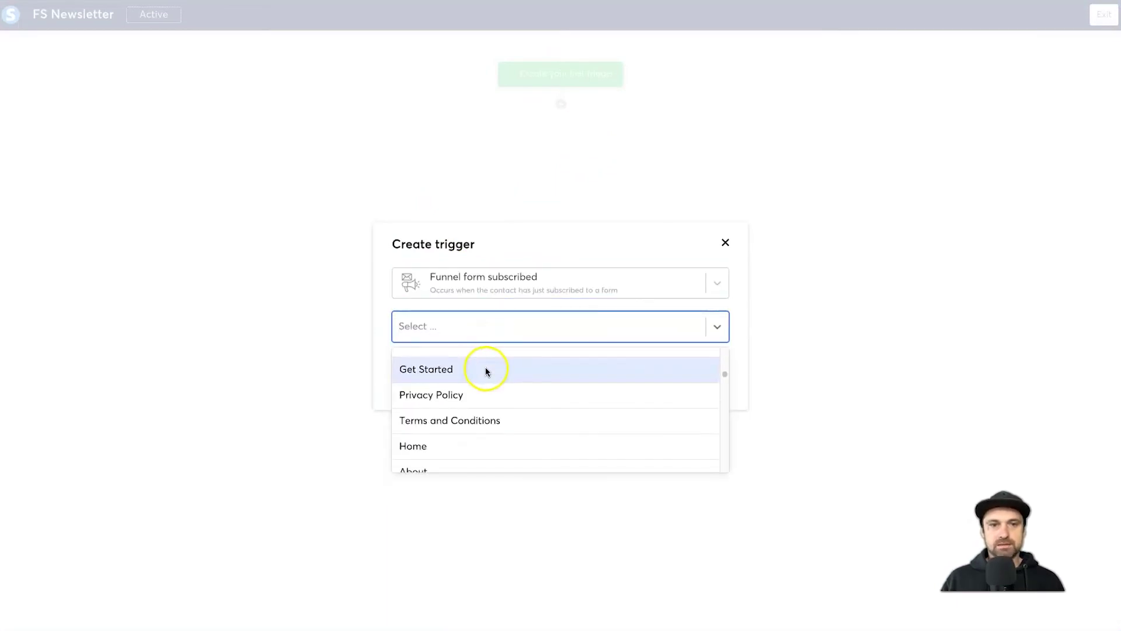
pyautogui.moveTo(726, 395); pyautogui.dragTo(713, 496)
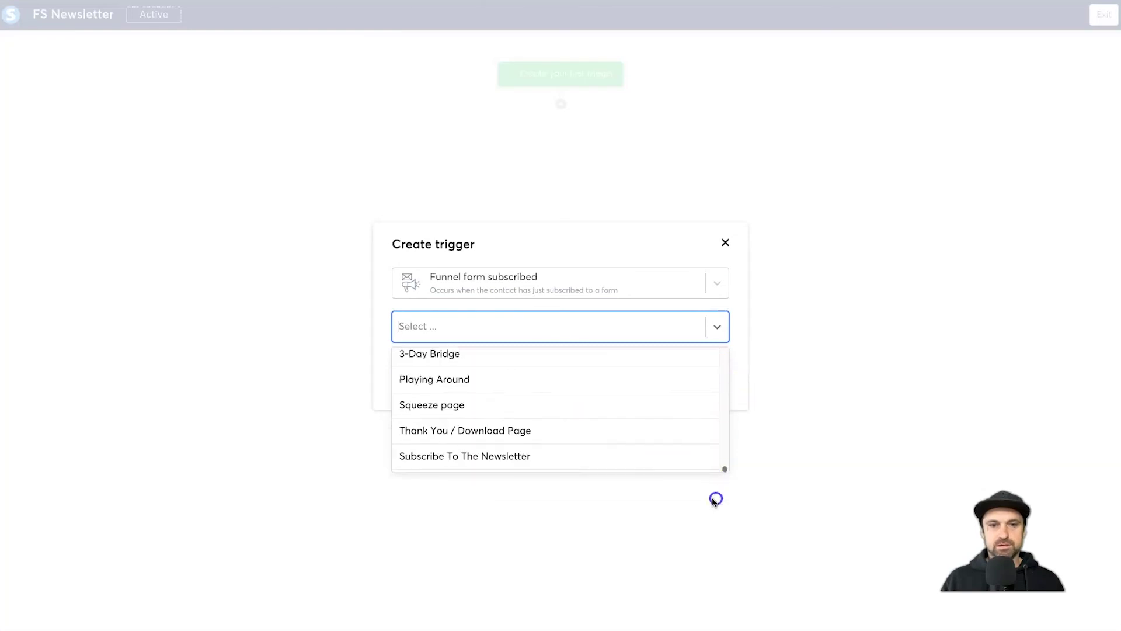
pyautogui.click(543, 463)
pyautogui.click(416, 365)
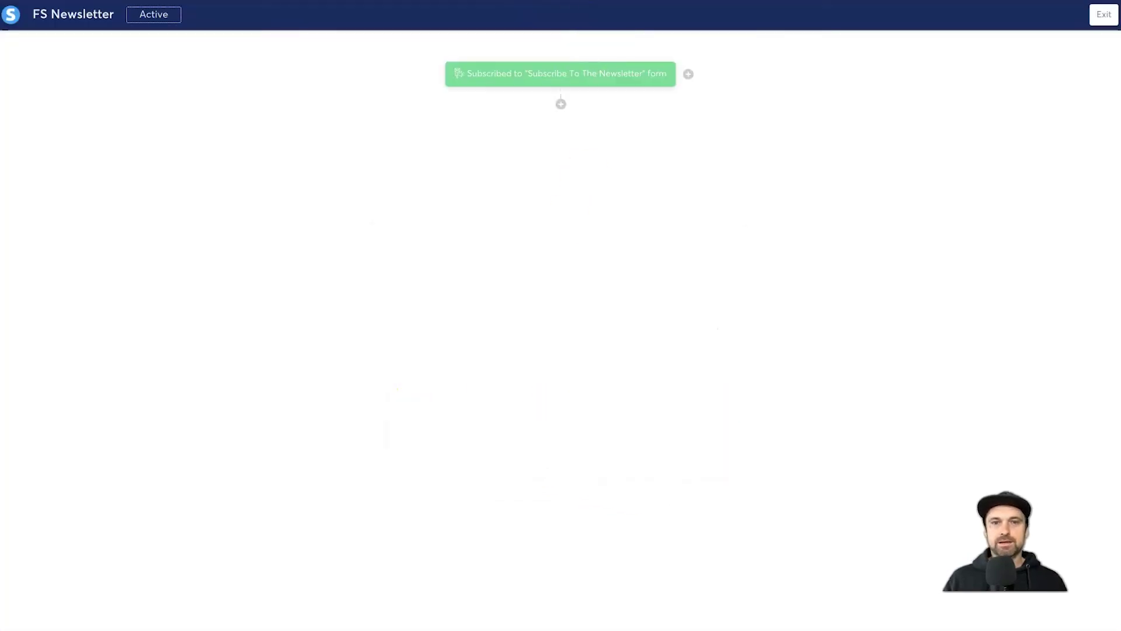
pyautogui.click(558, 89)
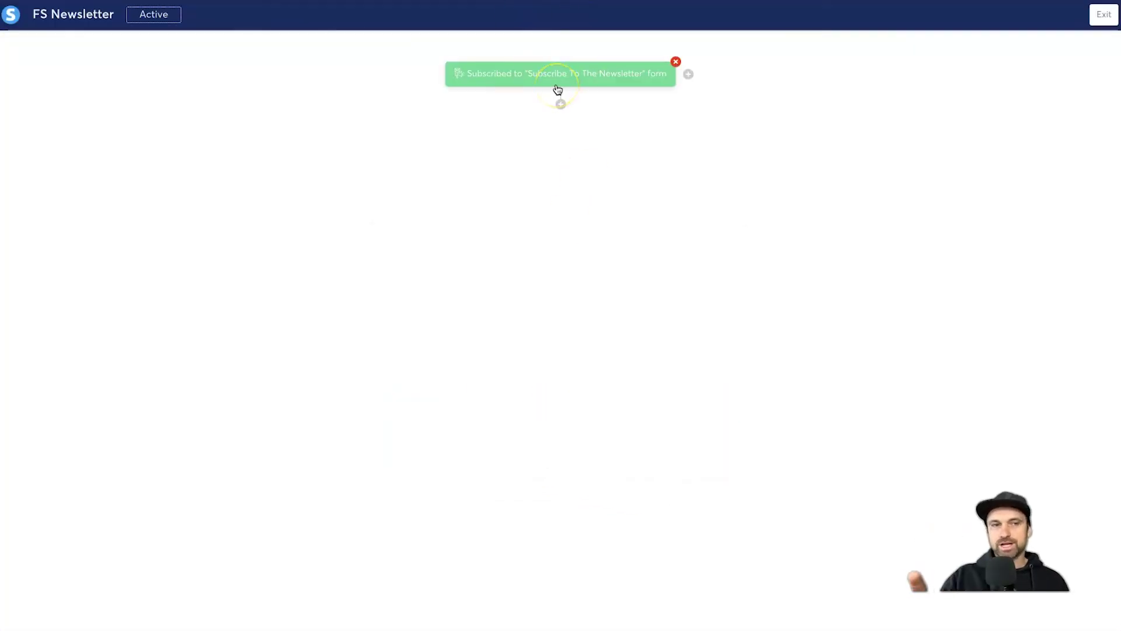
pyautogui.click(559, 103)
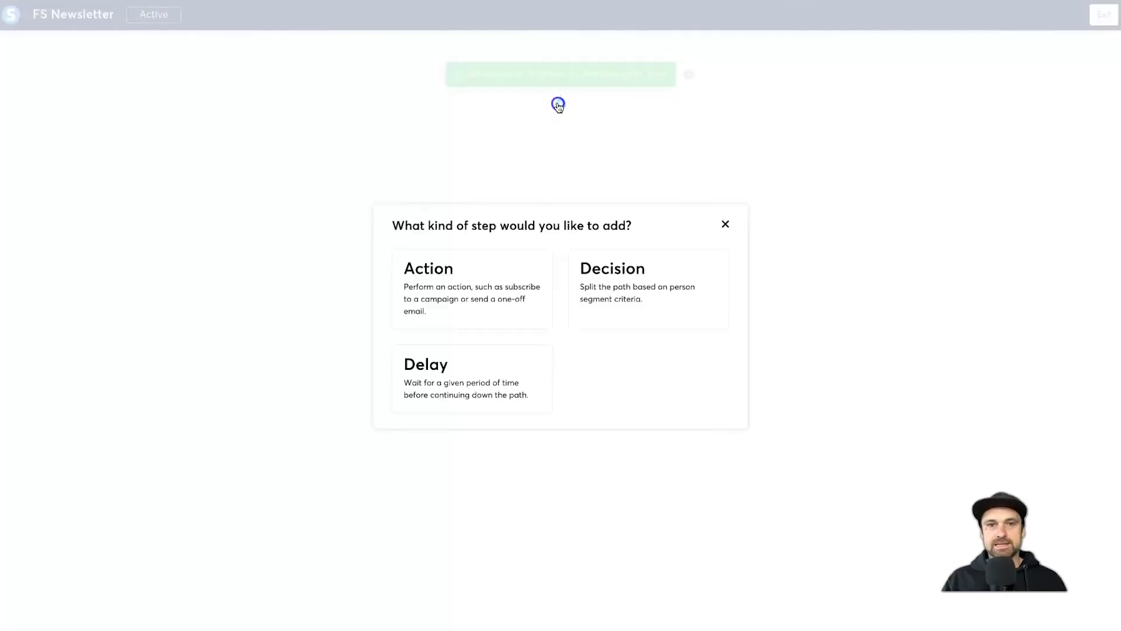